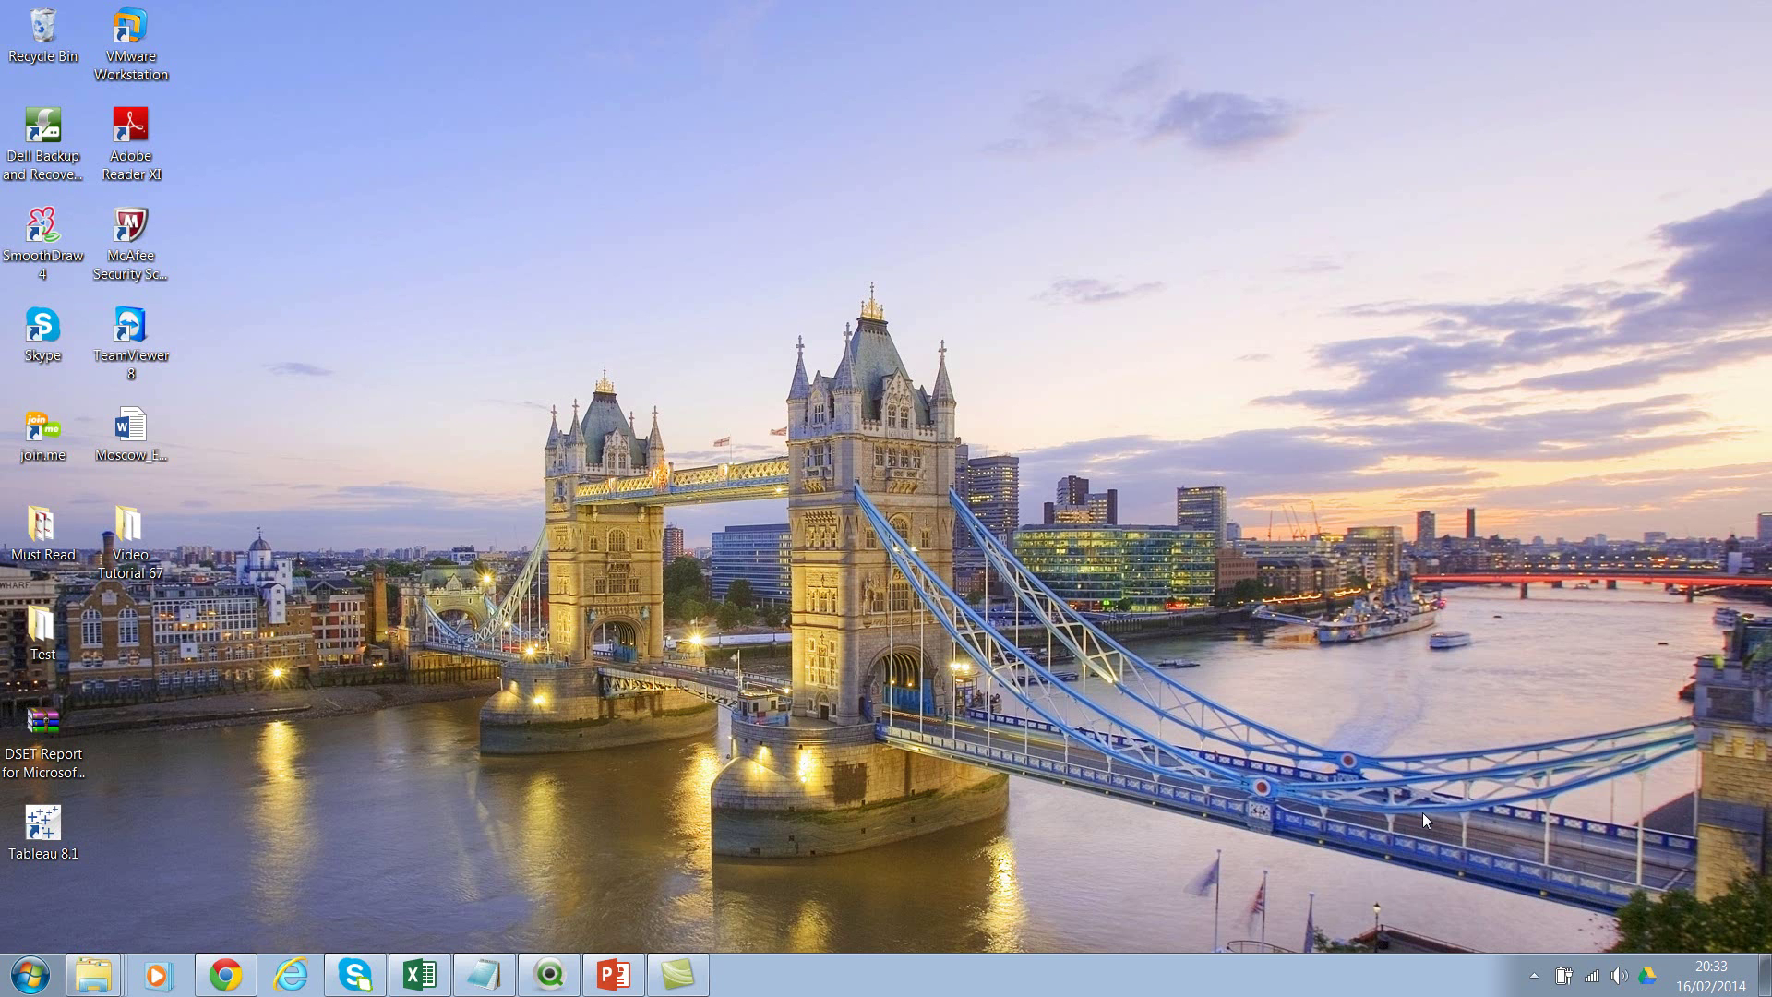
Launch QlikView, skip the wizard, and save the empty document as Test_prj_File in Video Tutorial 67.
left_click(550, 973)
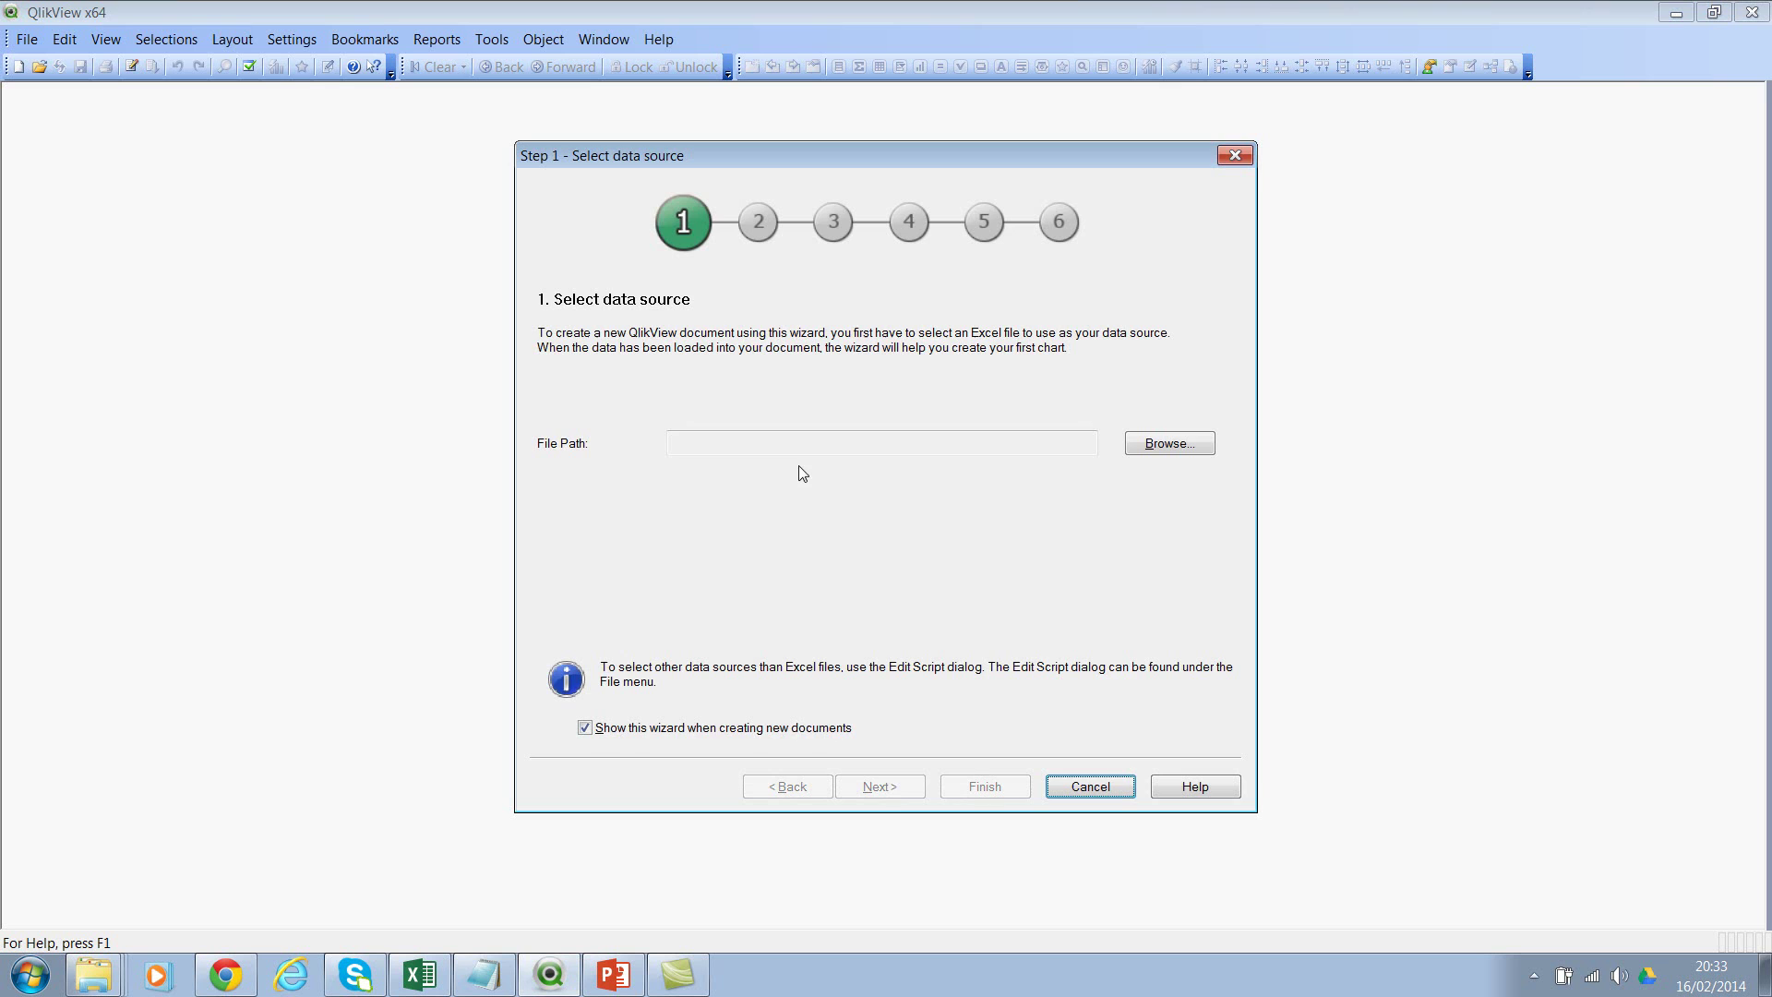
left_click(1117, 785)
left_click(26, 38)
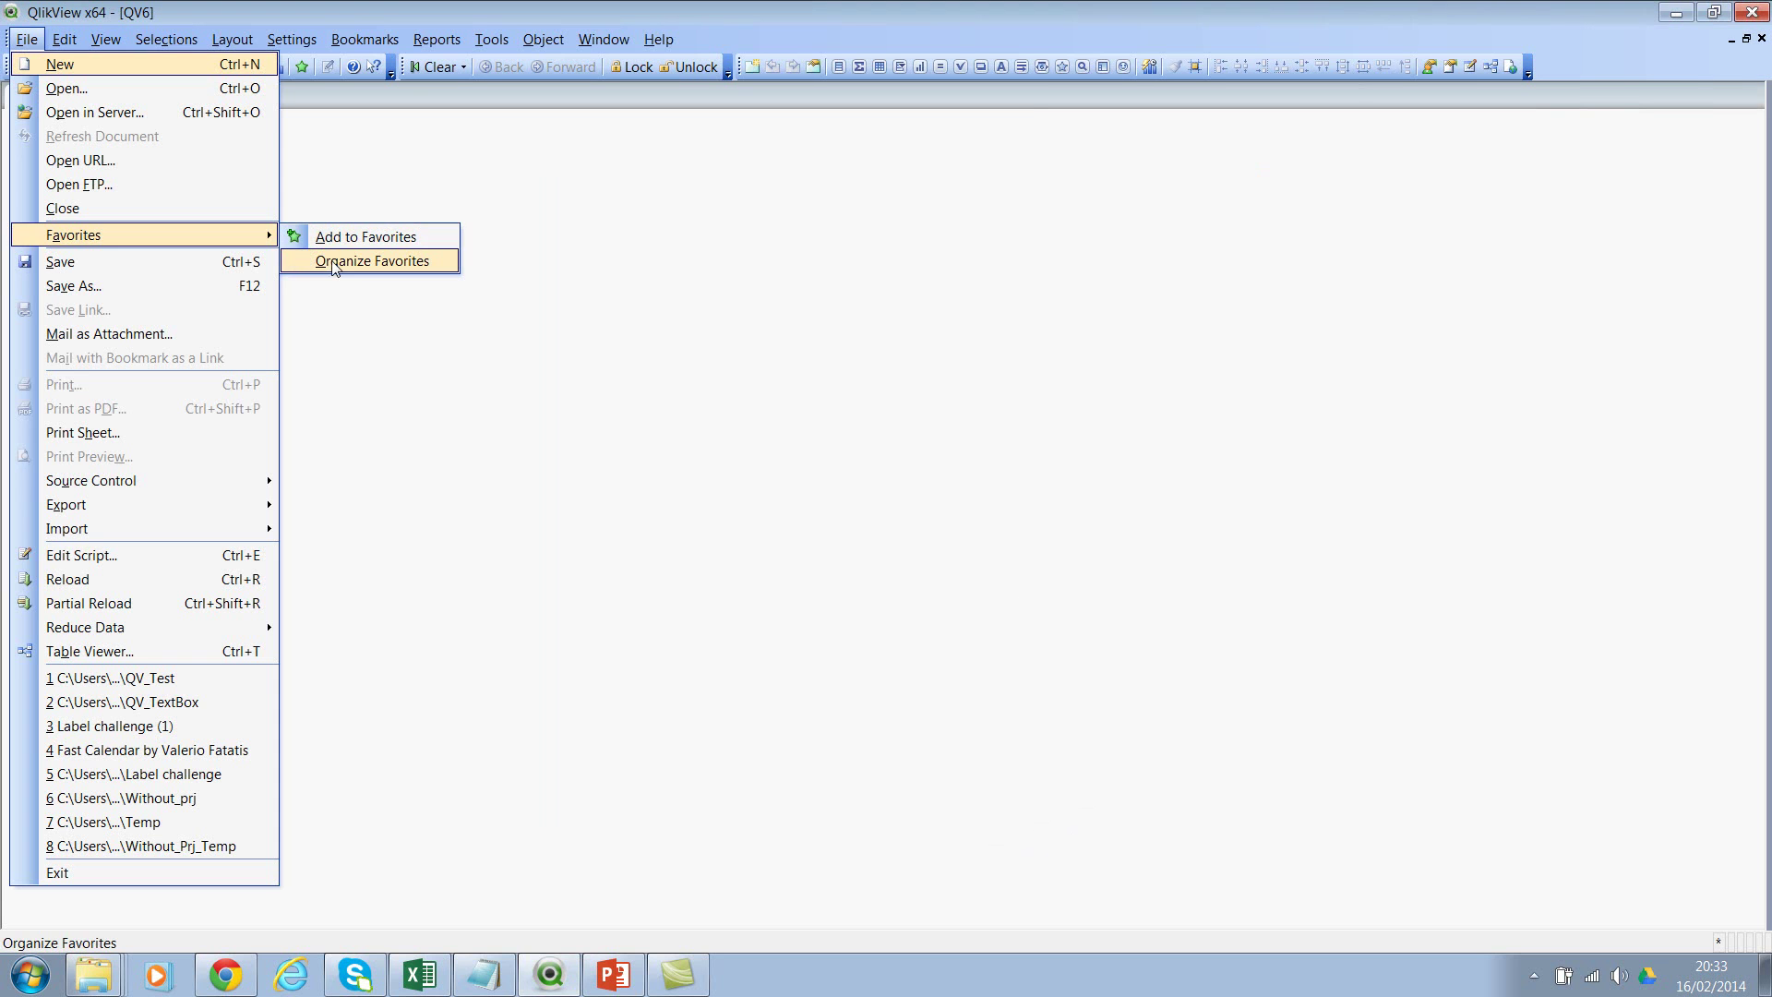
left_click(194, 283)
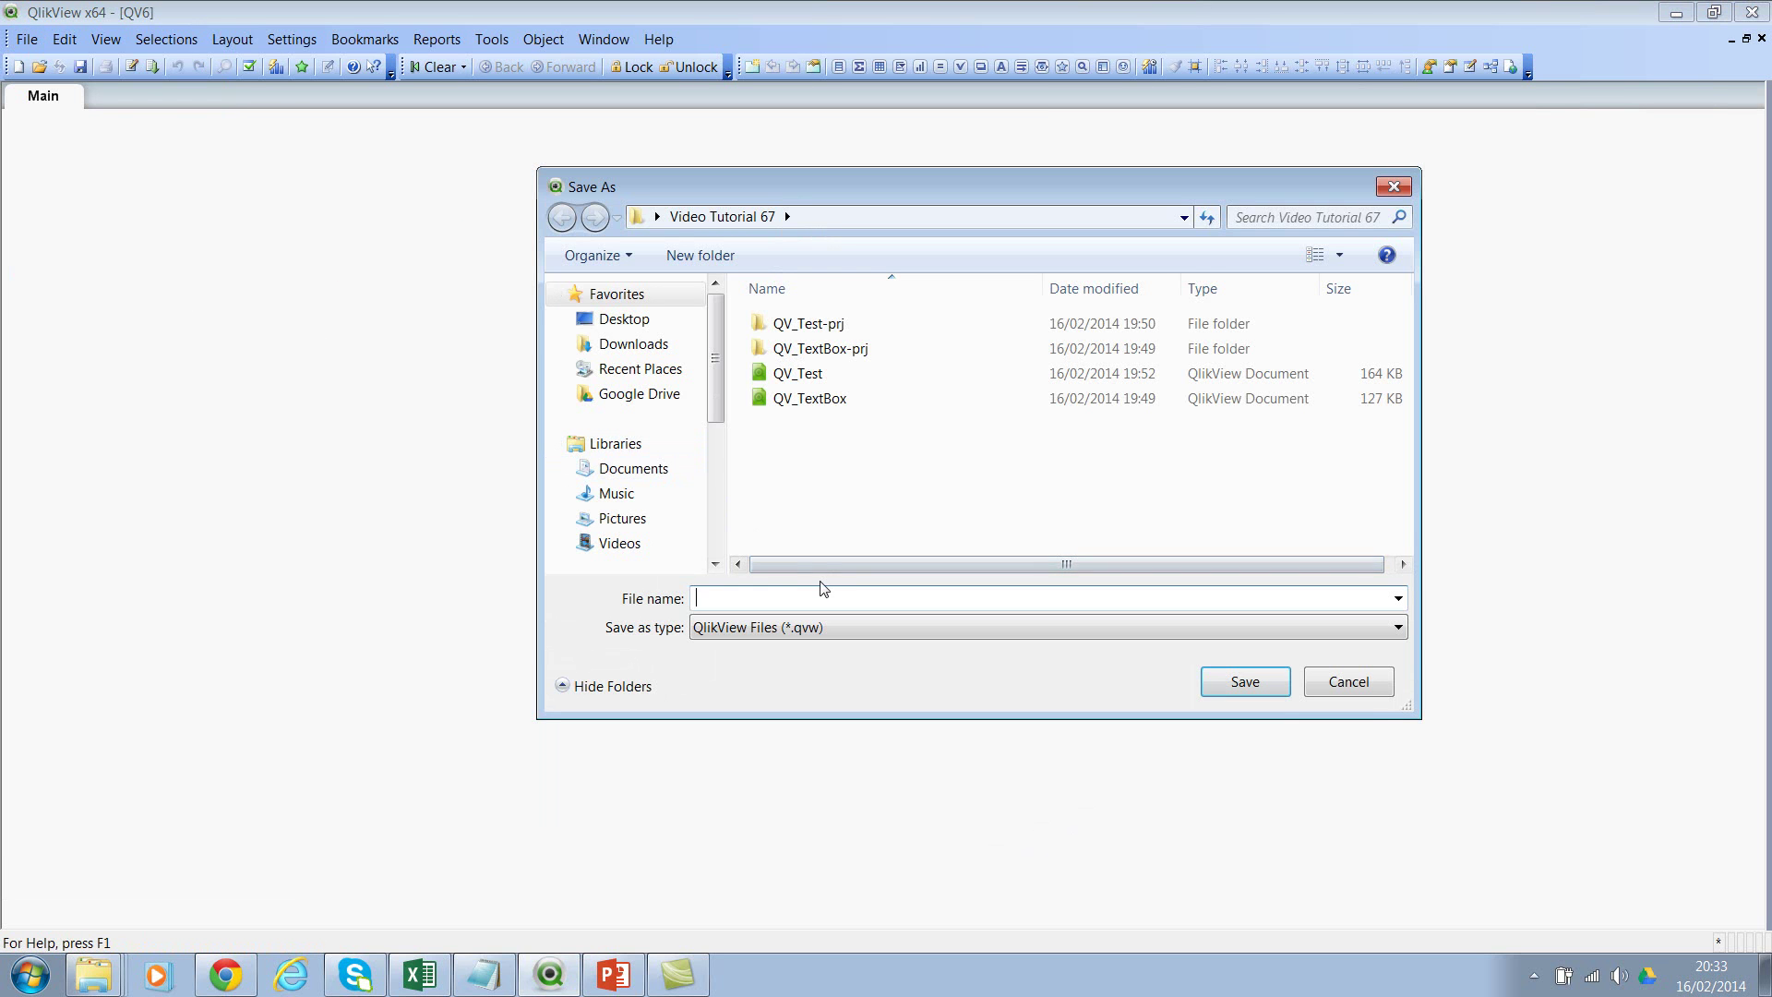
type("Test_prj_File")
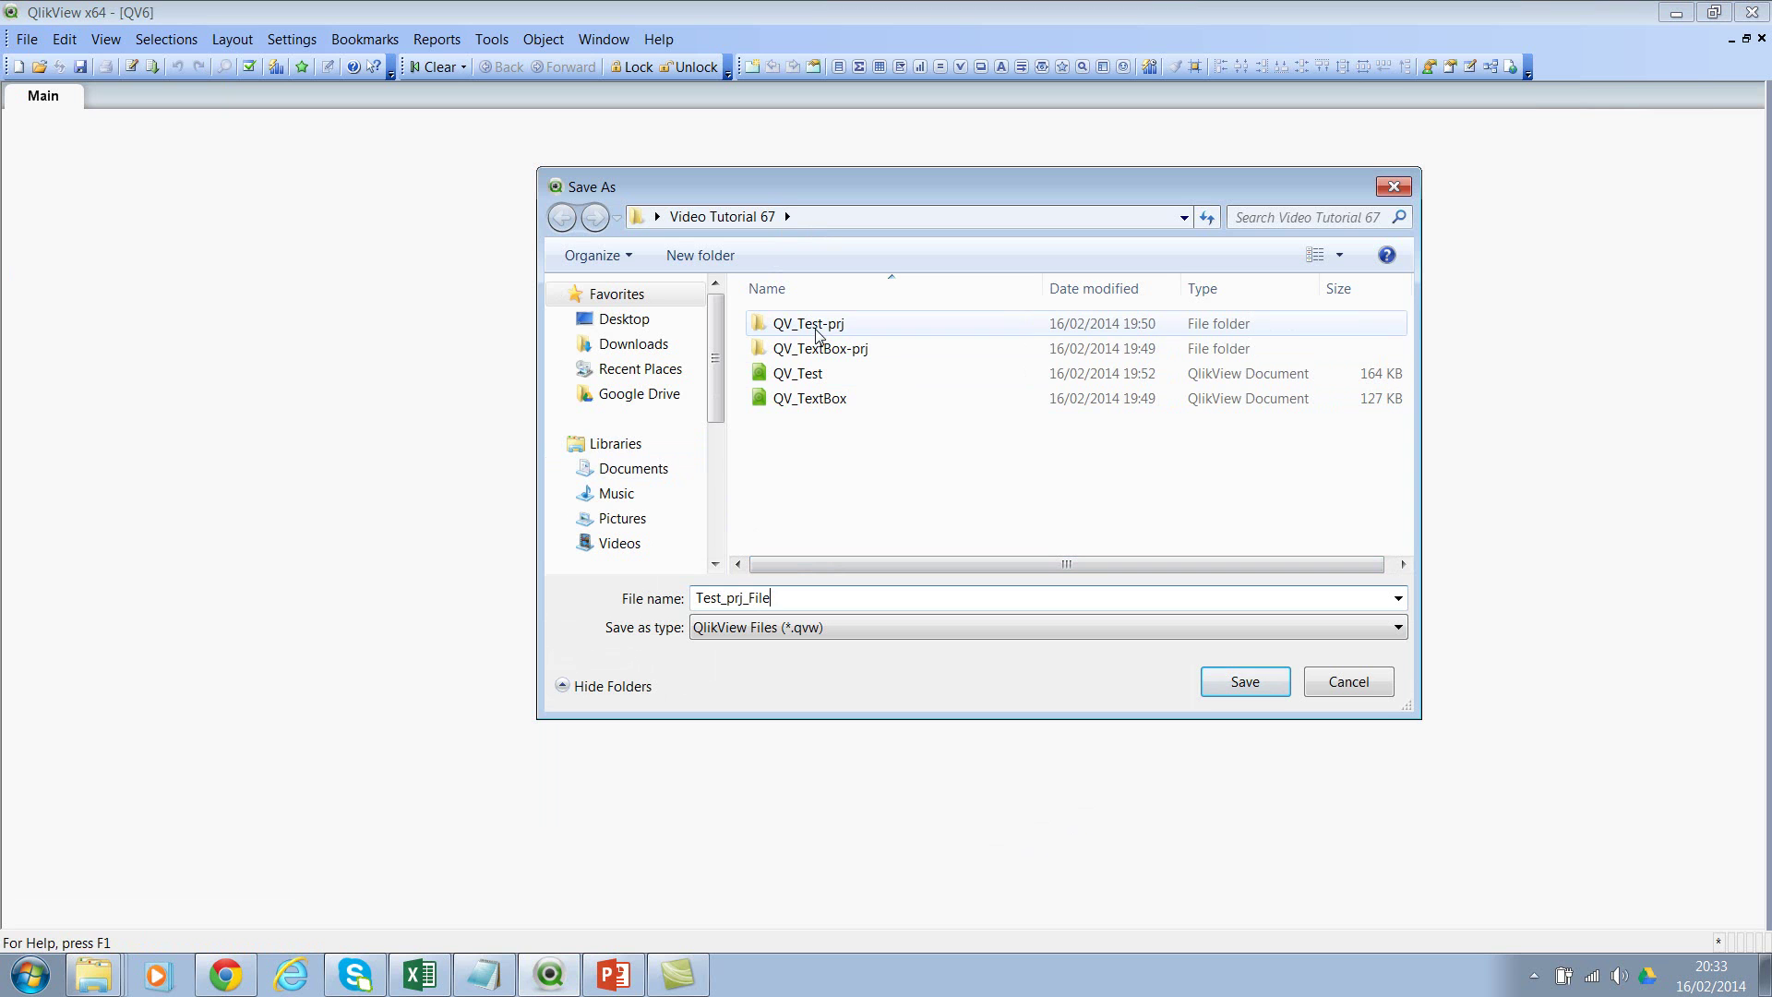
mouse_move(106, 986)
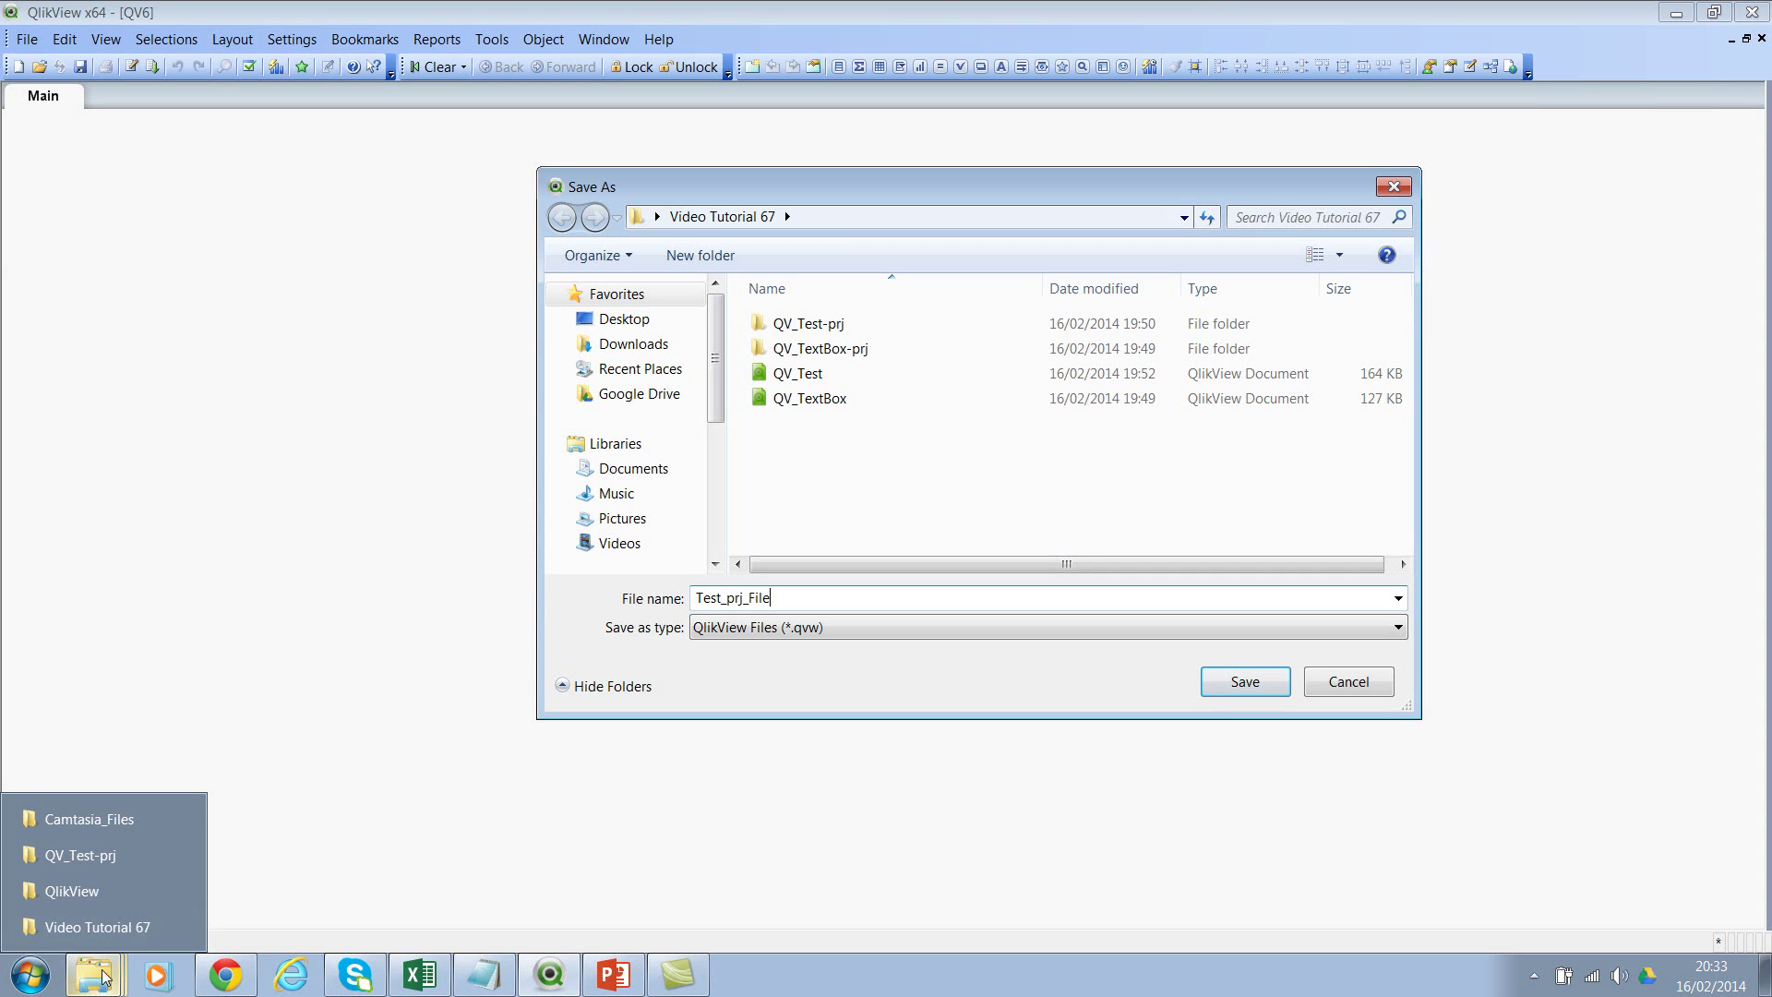
left_click(97, 927)
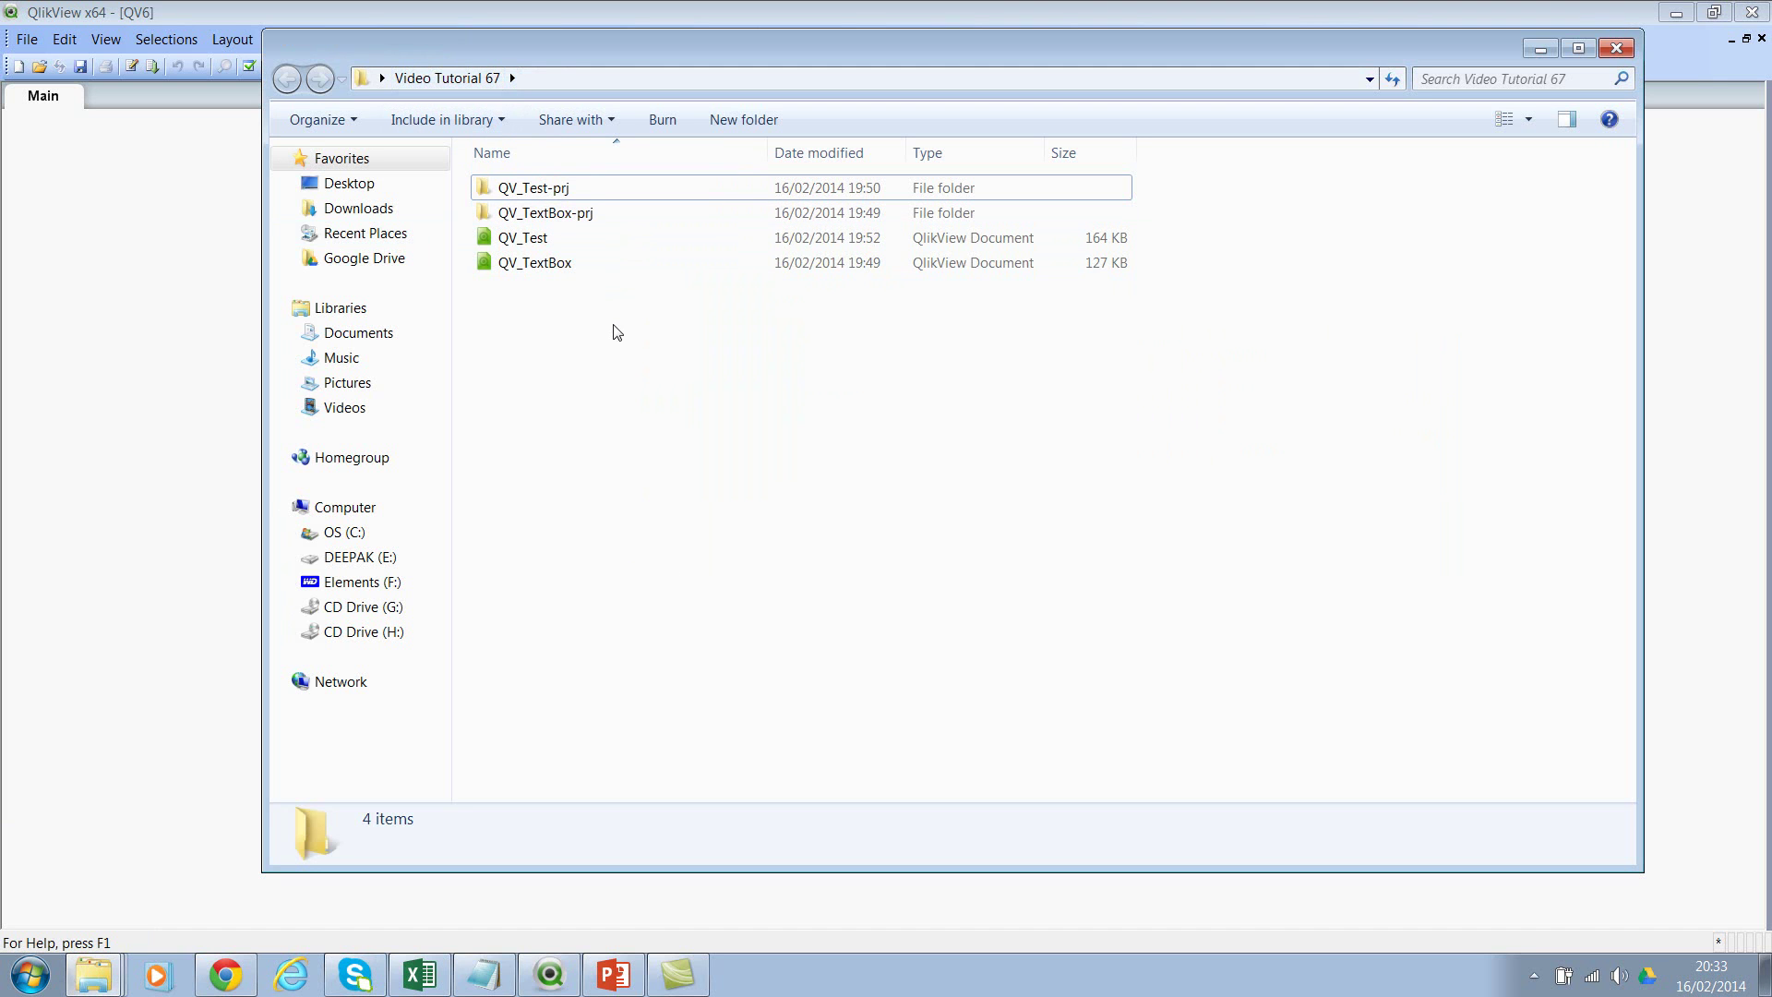
left_click_drag(944, 48, 487, 81)
left_click(1215, 192)
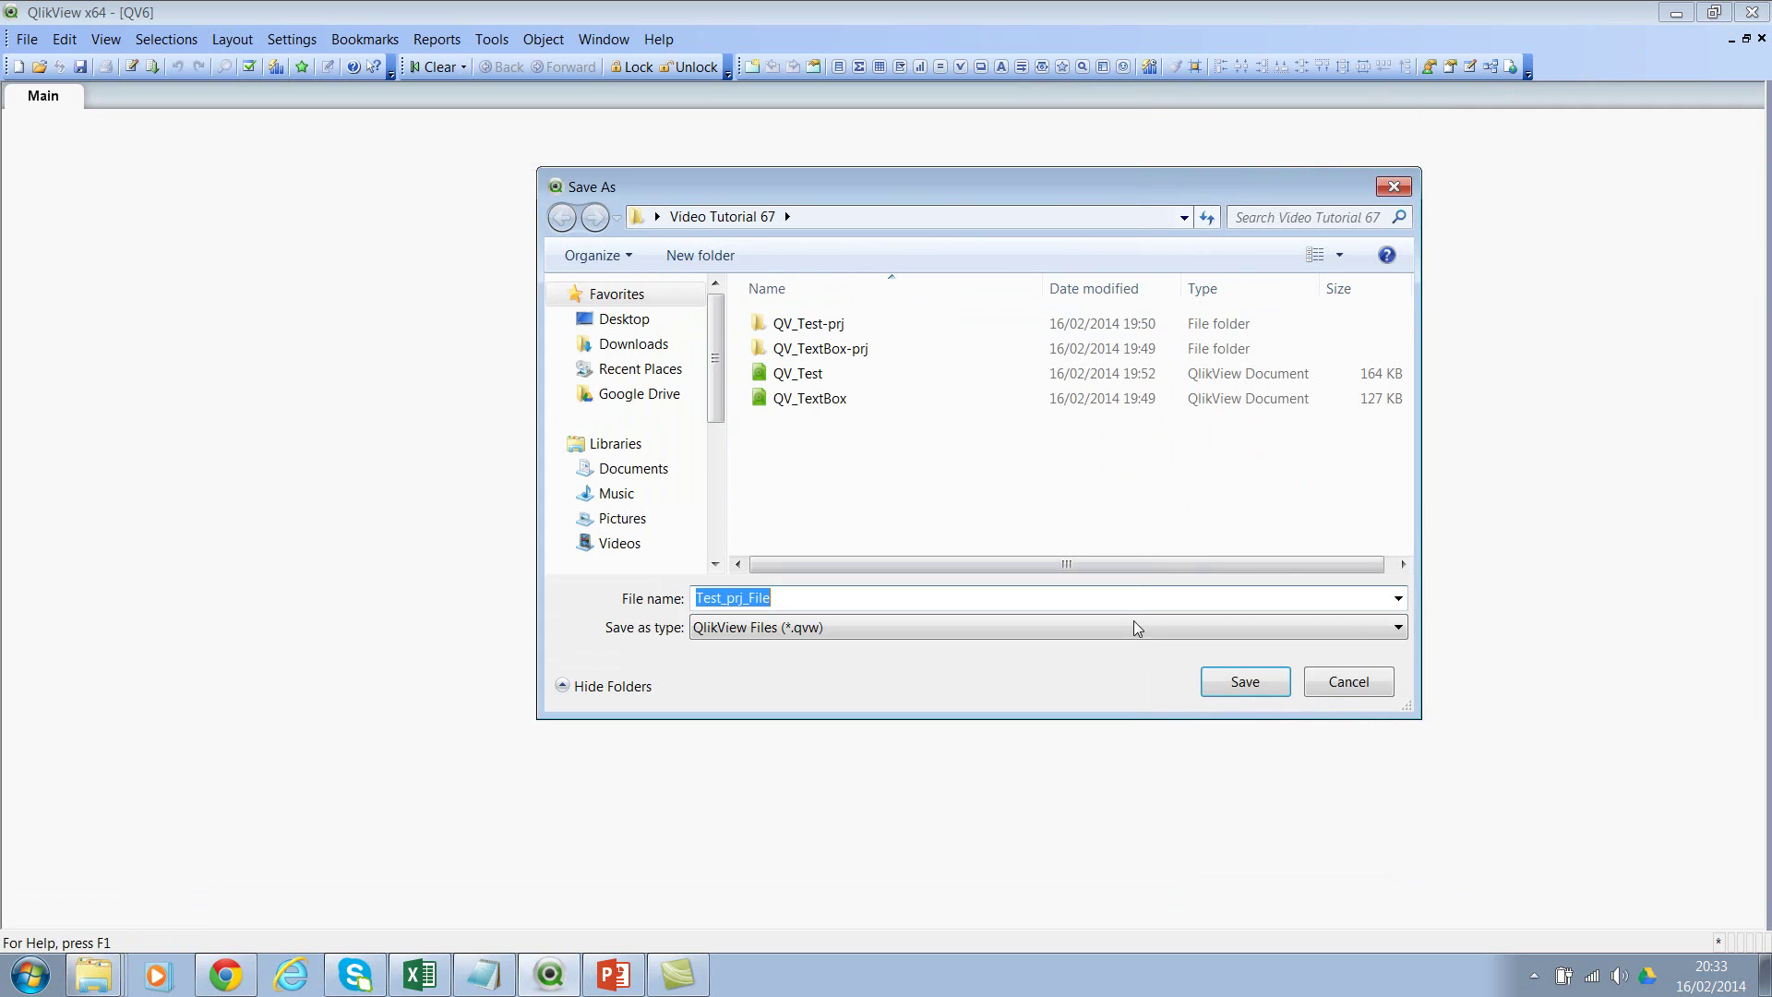
left_click(1252, 683)
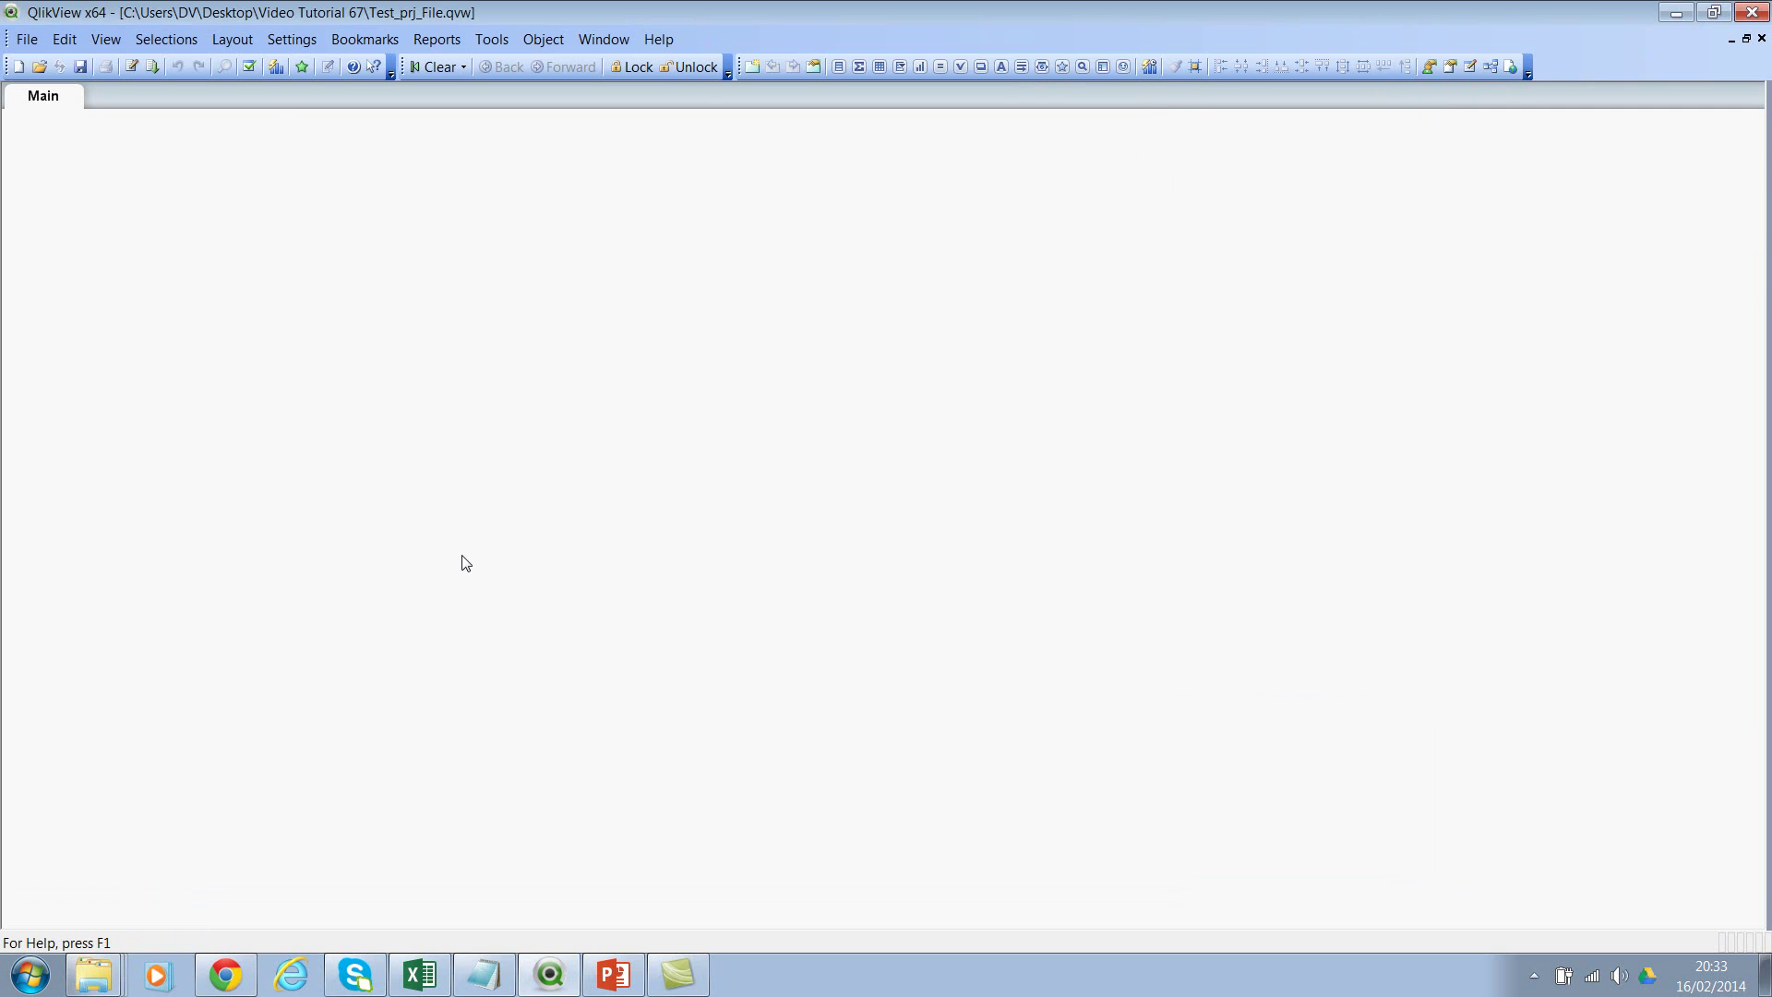
Close the QlikView document and bring the Video Tutorial 67 folder window forward.
key("alt+f")
key("c")
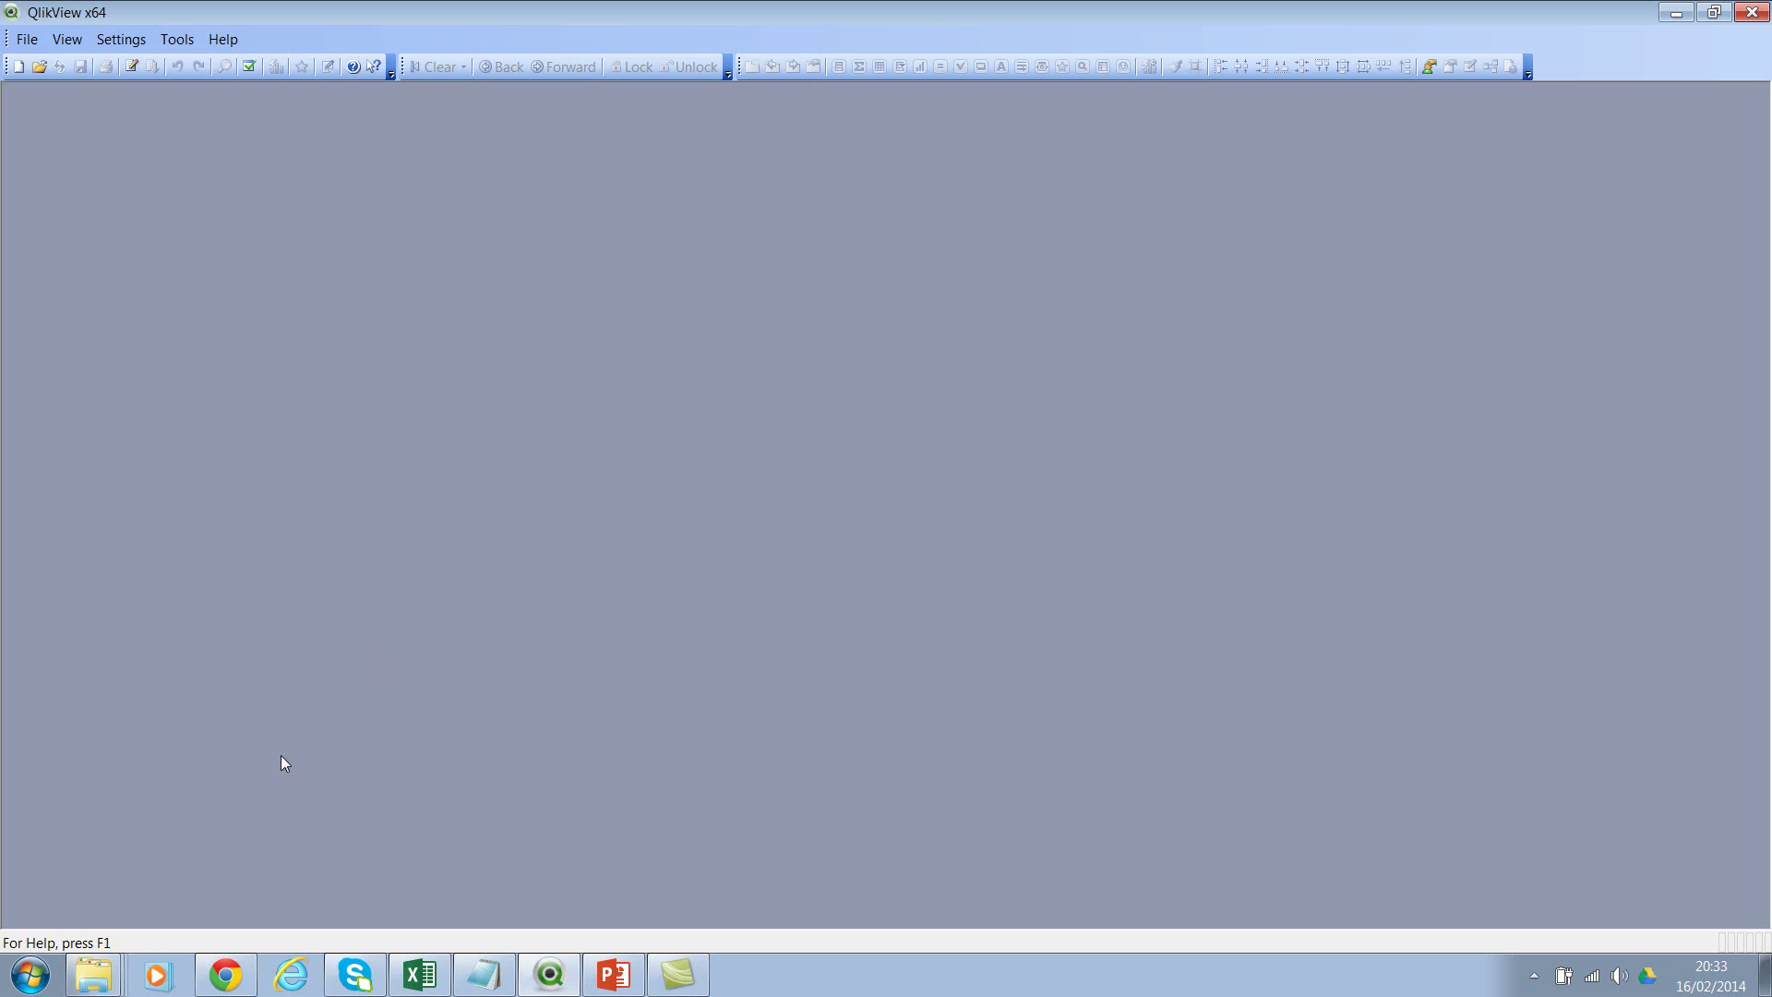
left_click(100, 964)
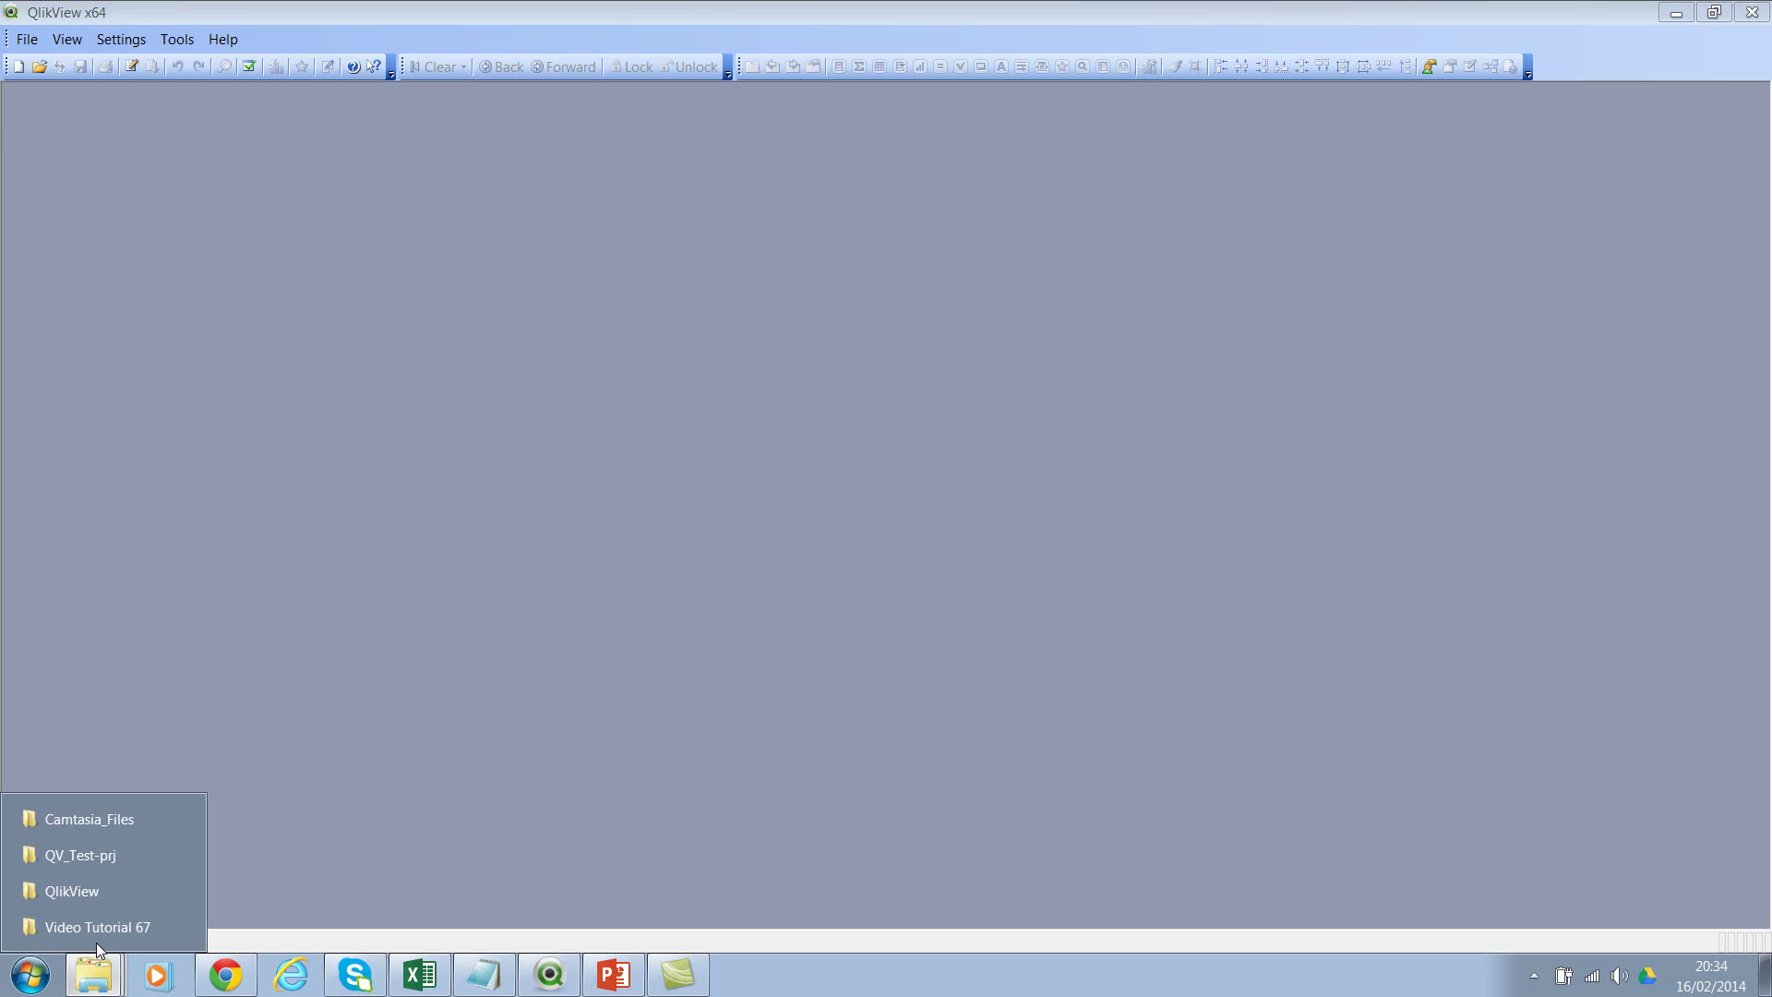
left_click(100, 927)
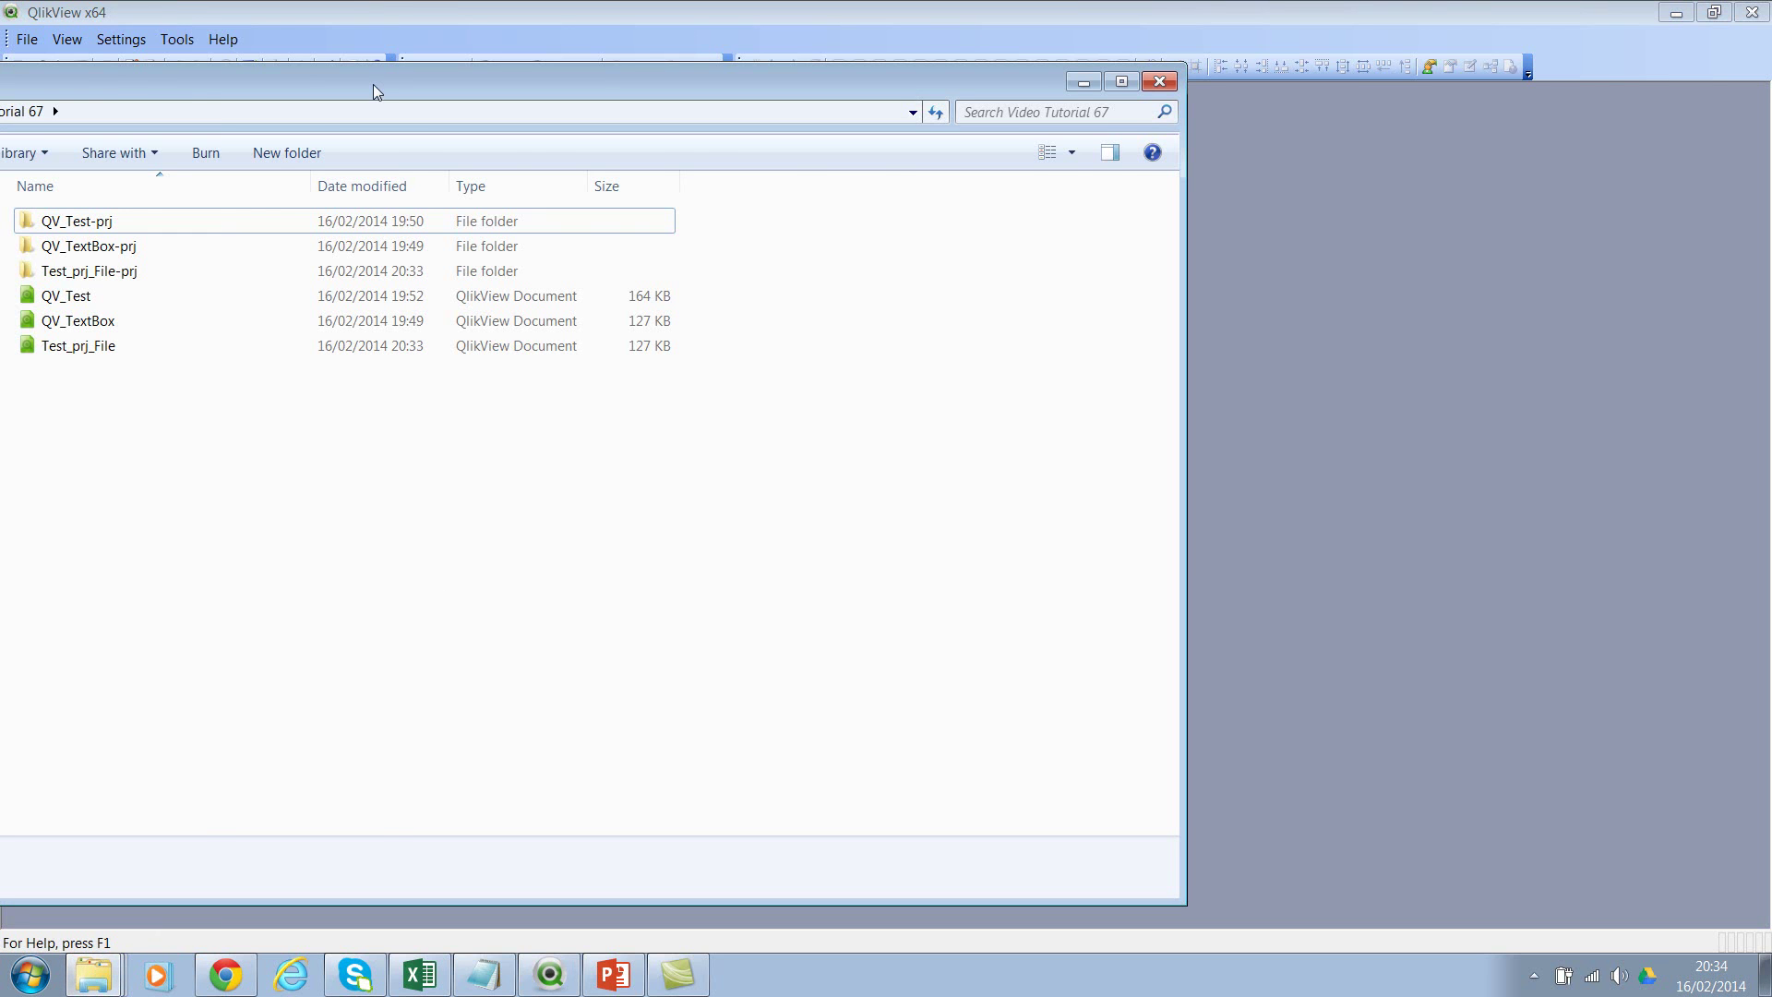
left_click_drag(372, 78, 811, 75)
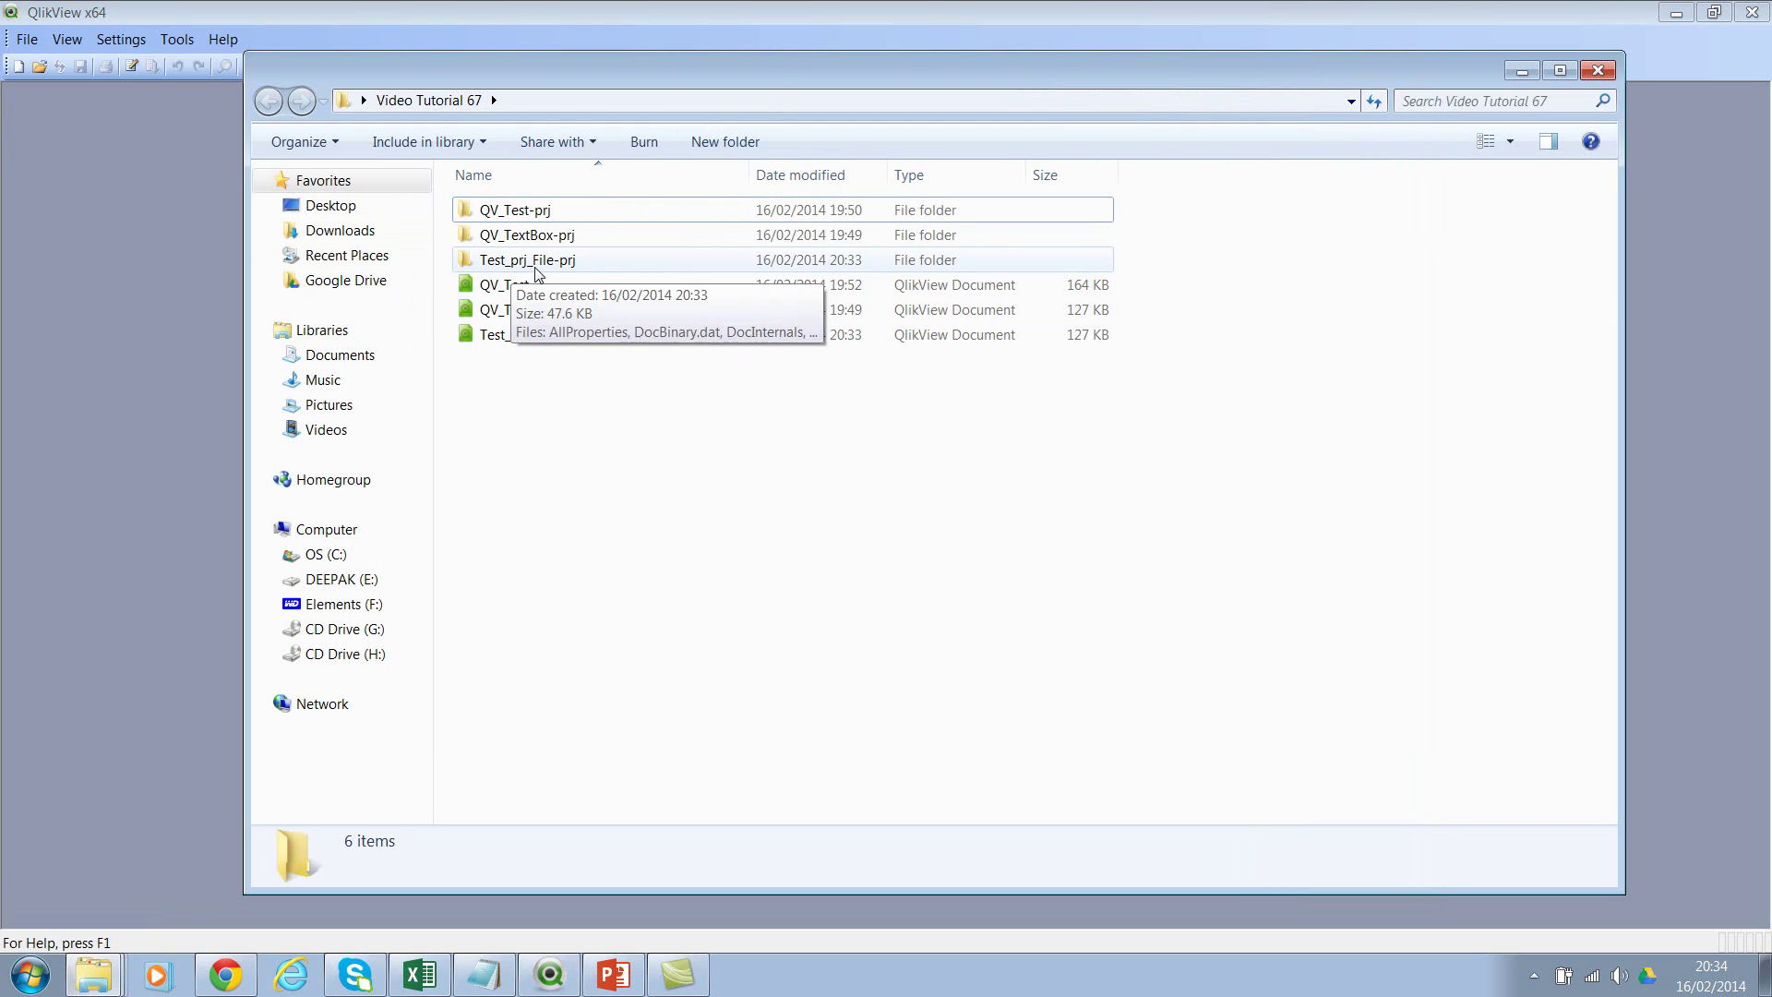
Inspect the nine files inside Test_prj_File-prj, then go back to QlikView.
double_click(537, 261)
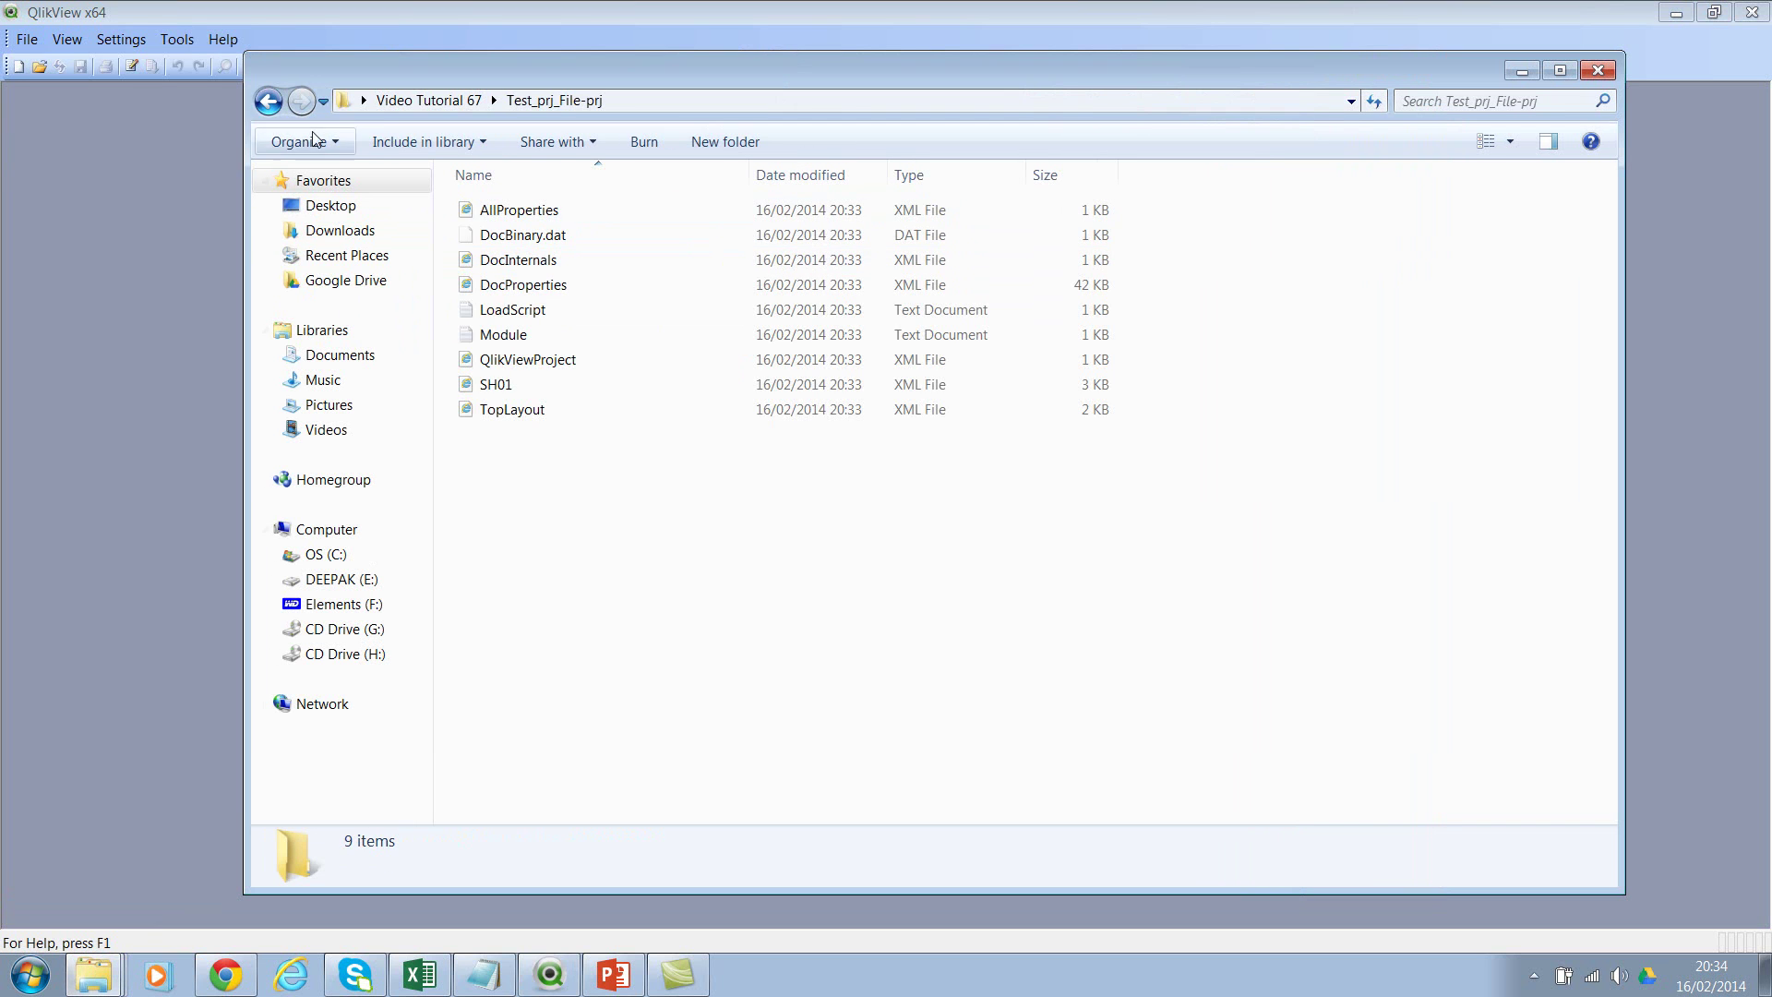
left_click(270, 102)
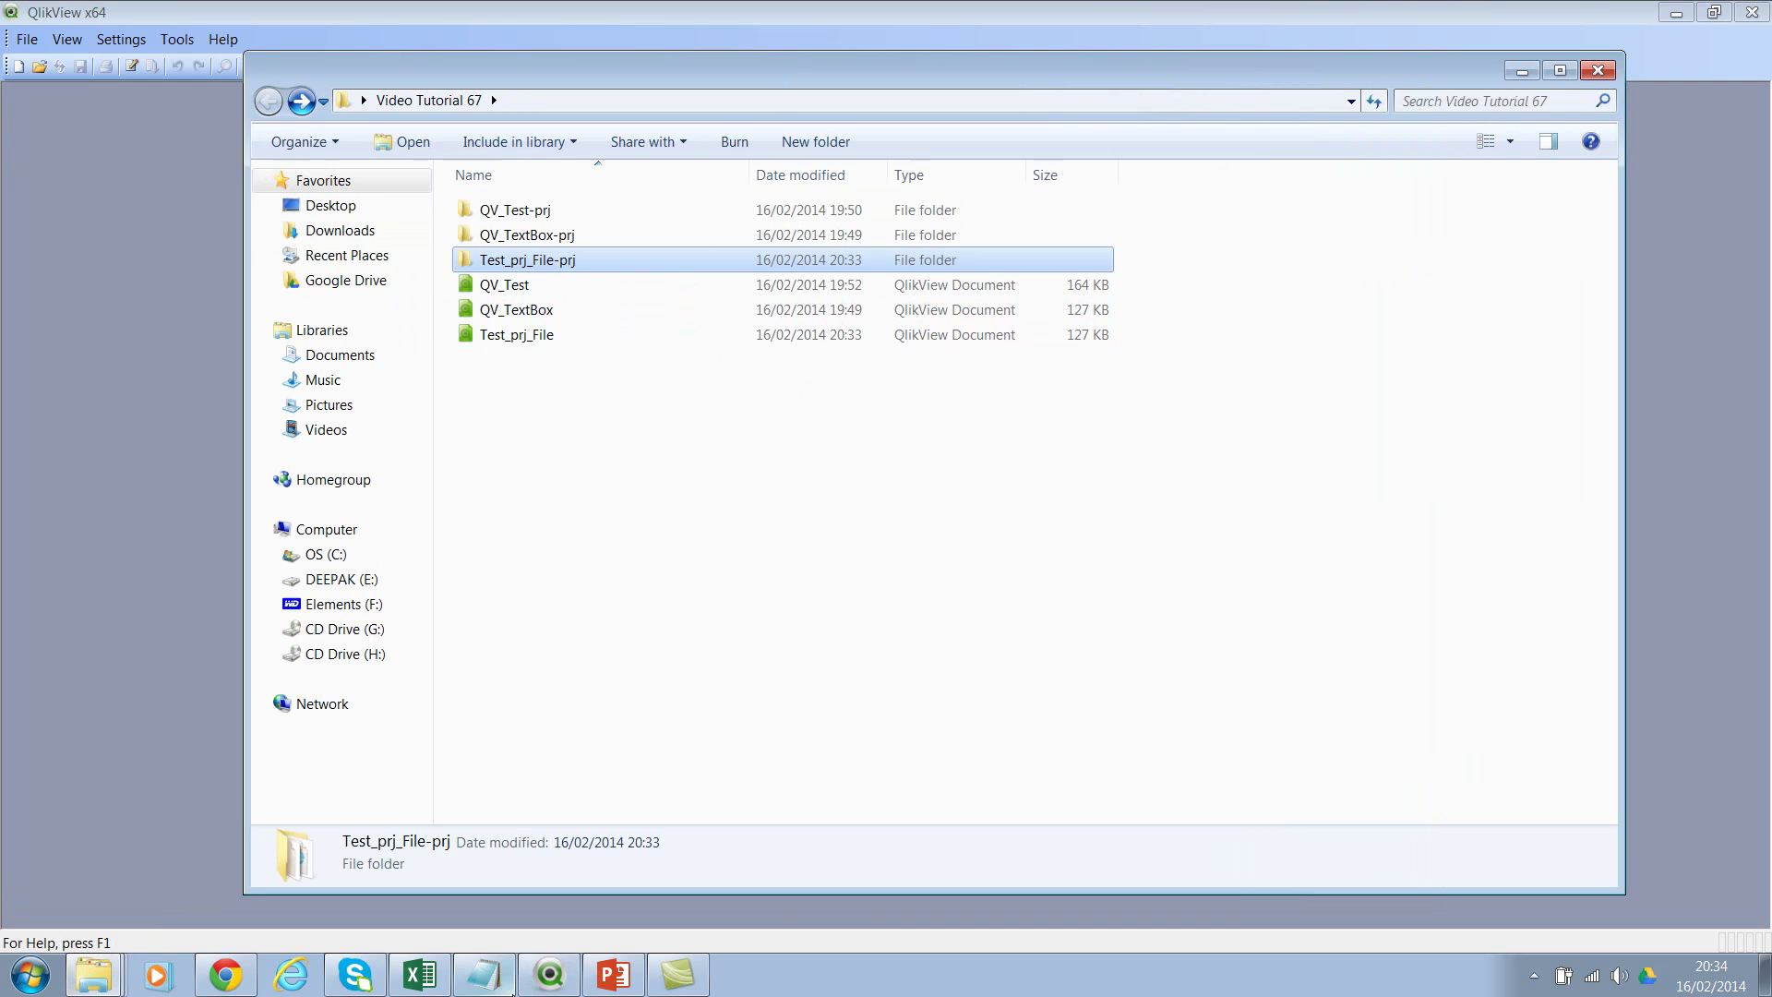
left_click(546, 977)
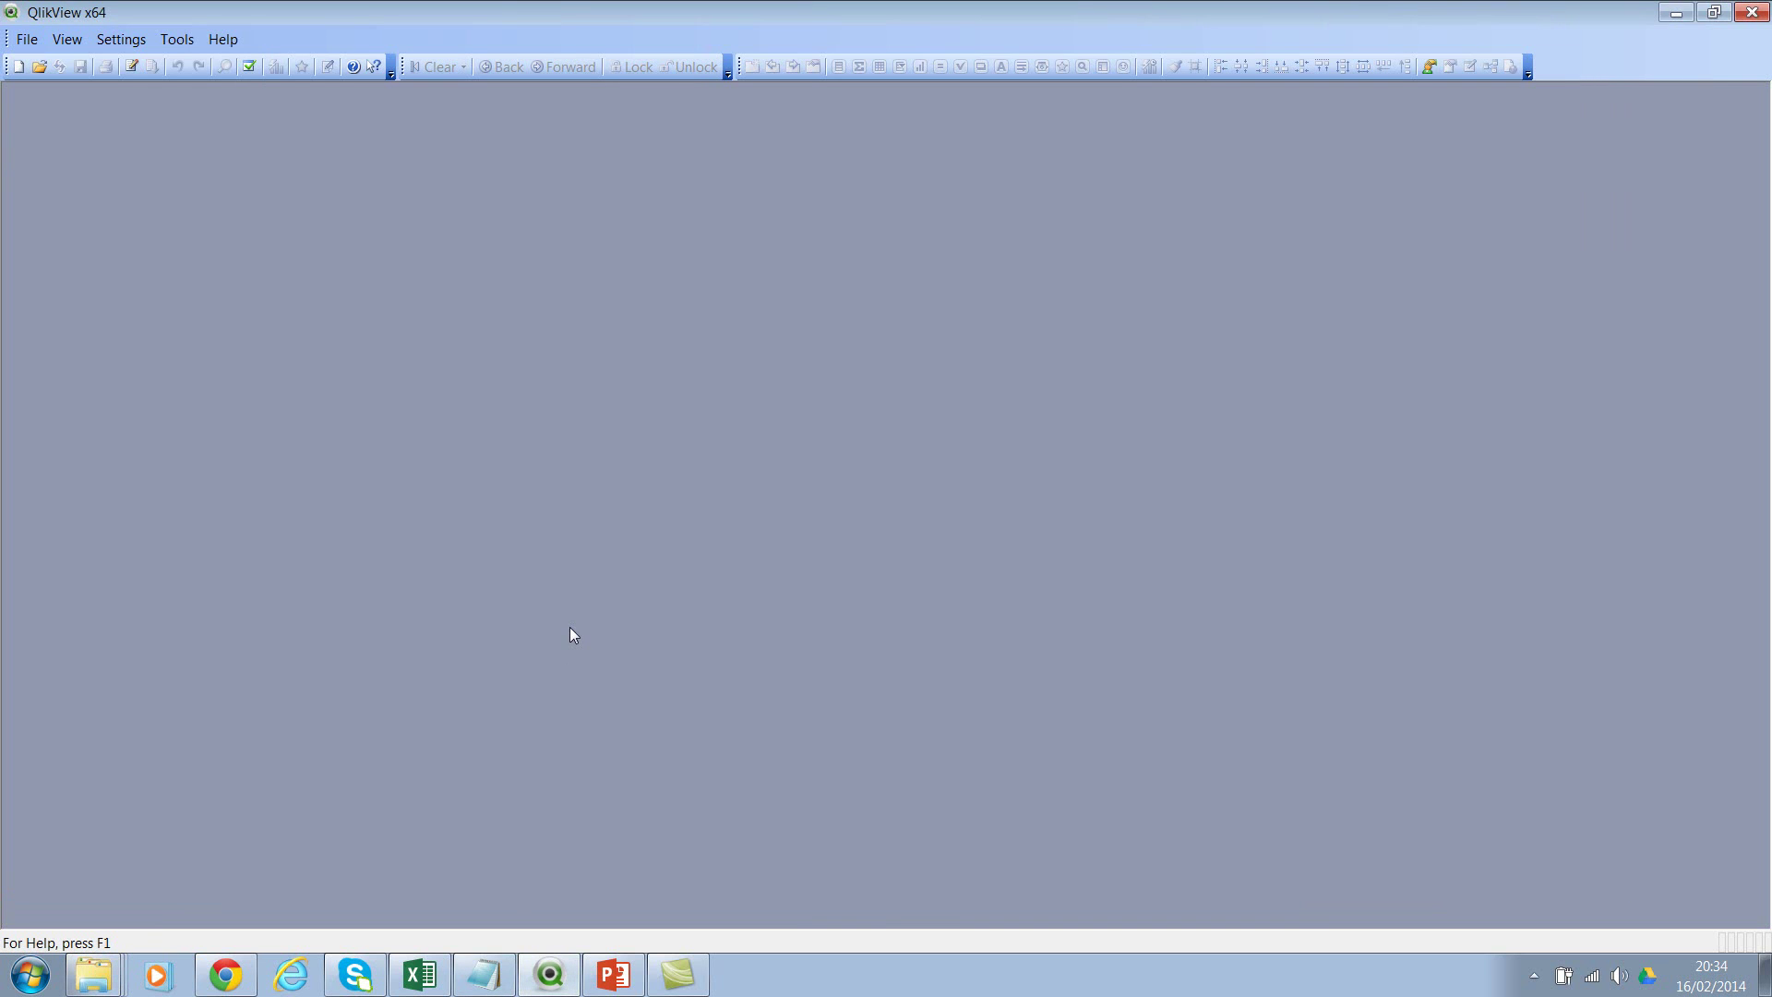
Create a new document, save it as 'Dont want', and confirm its Dont want-prj folder appears.
key("ctrl+n")
left_click(1091, 789)
key("alt+f")
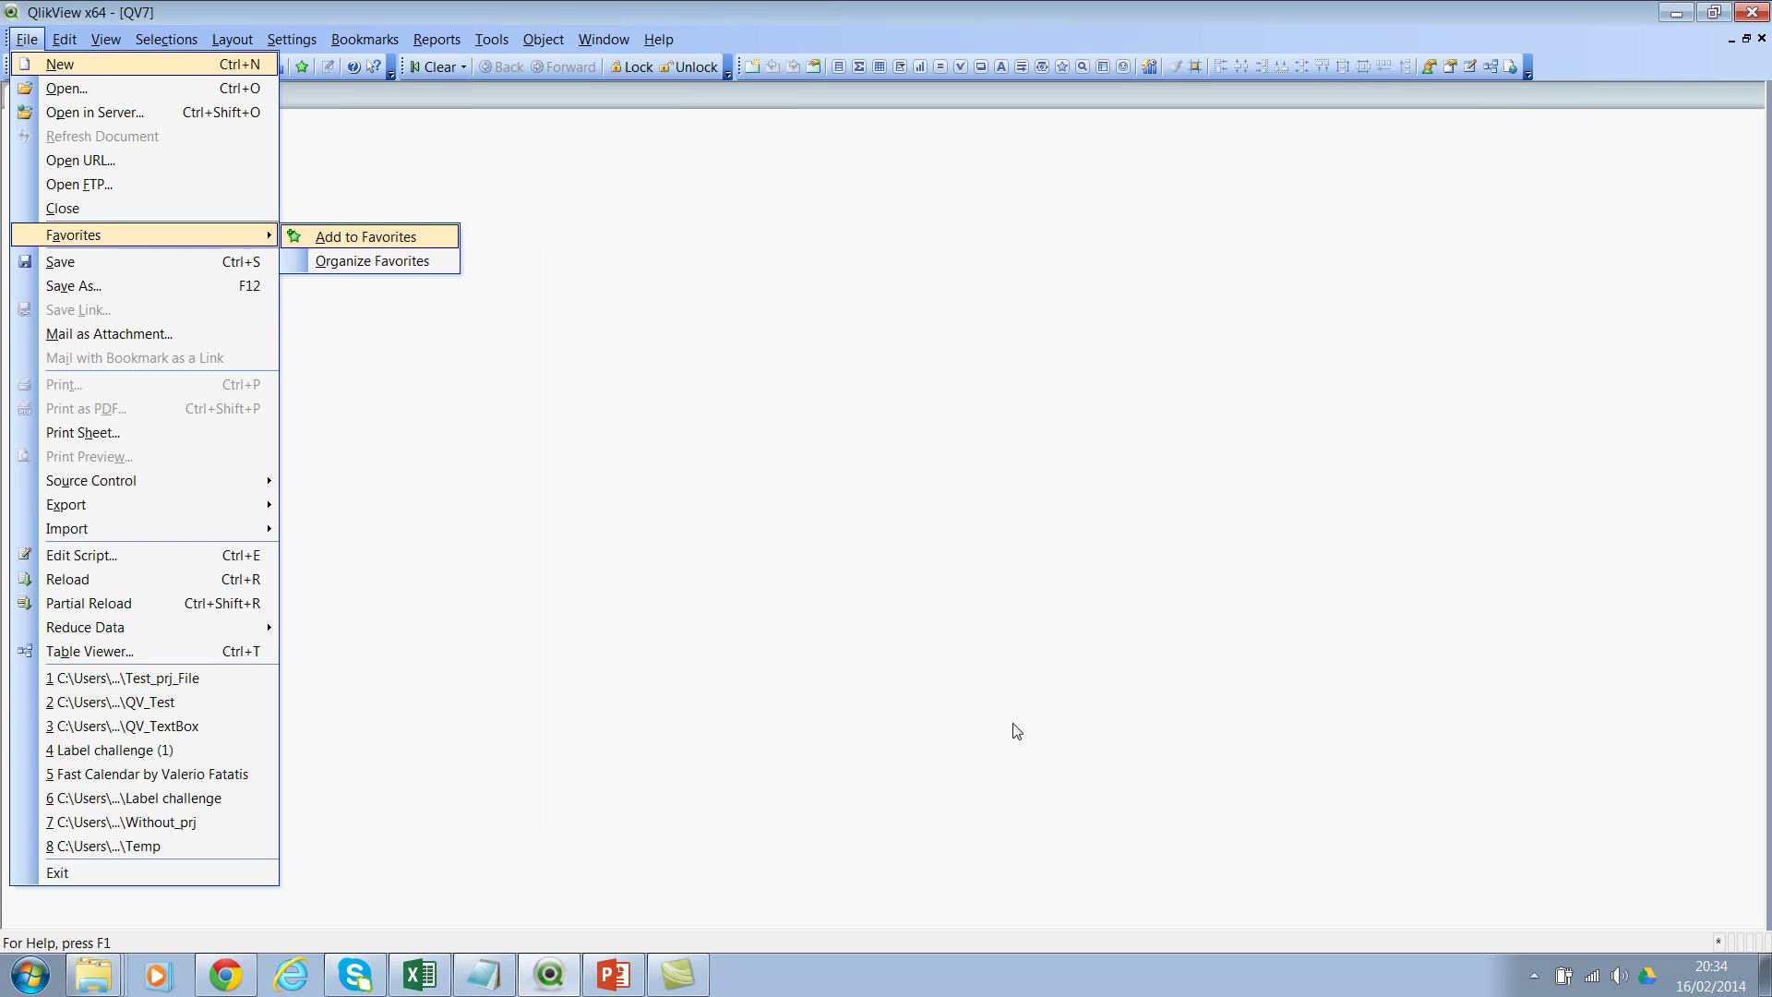
left_click(177, 286)
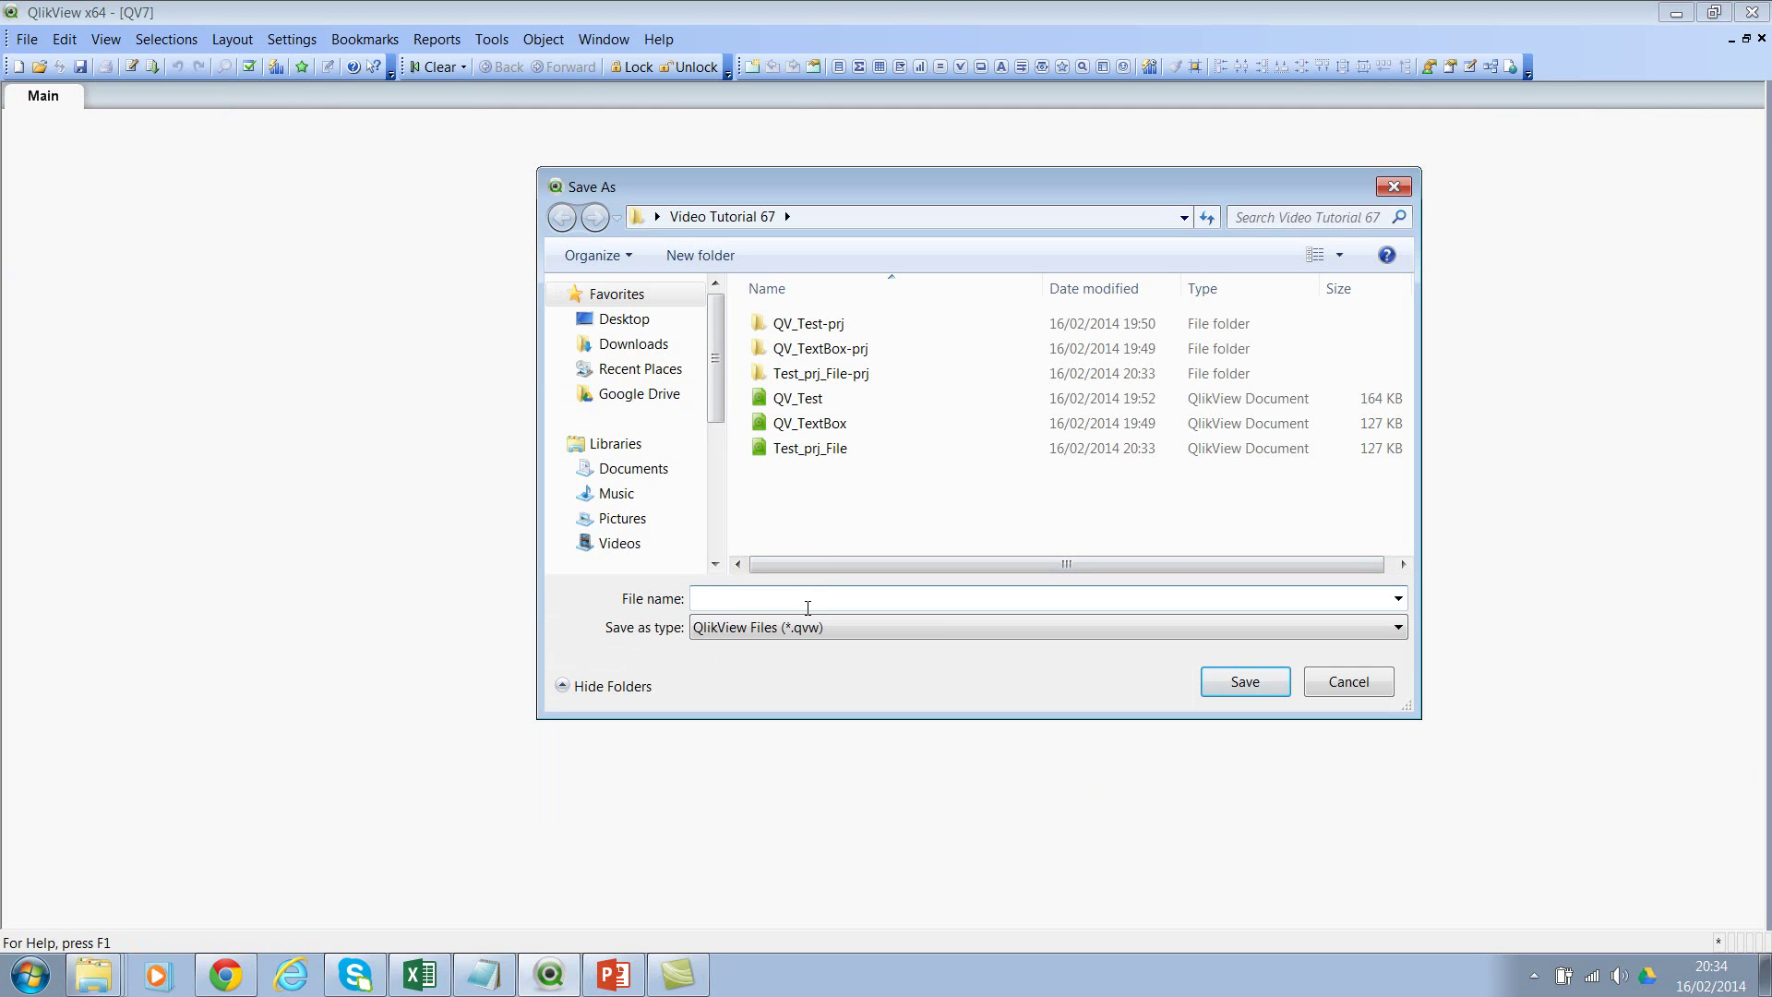
type("Dont")
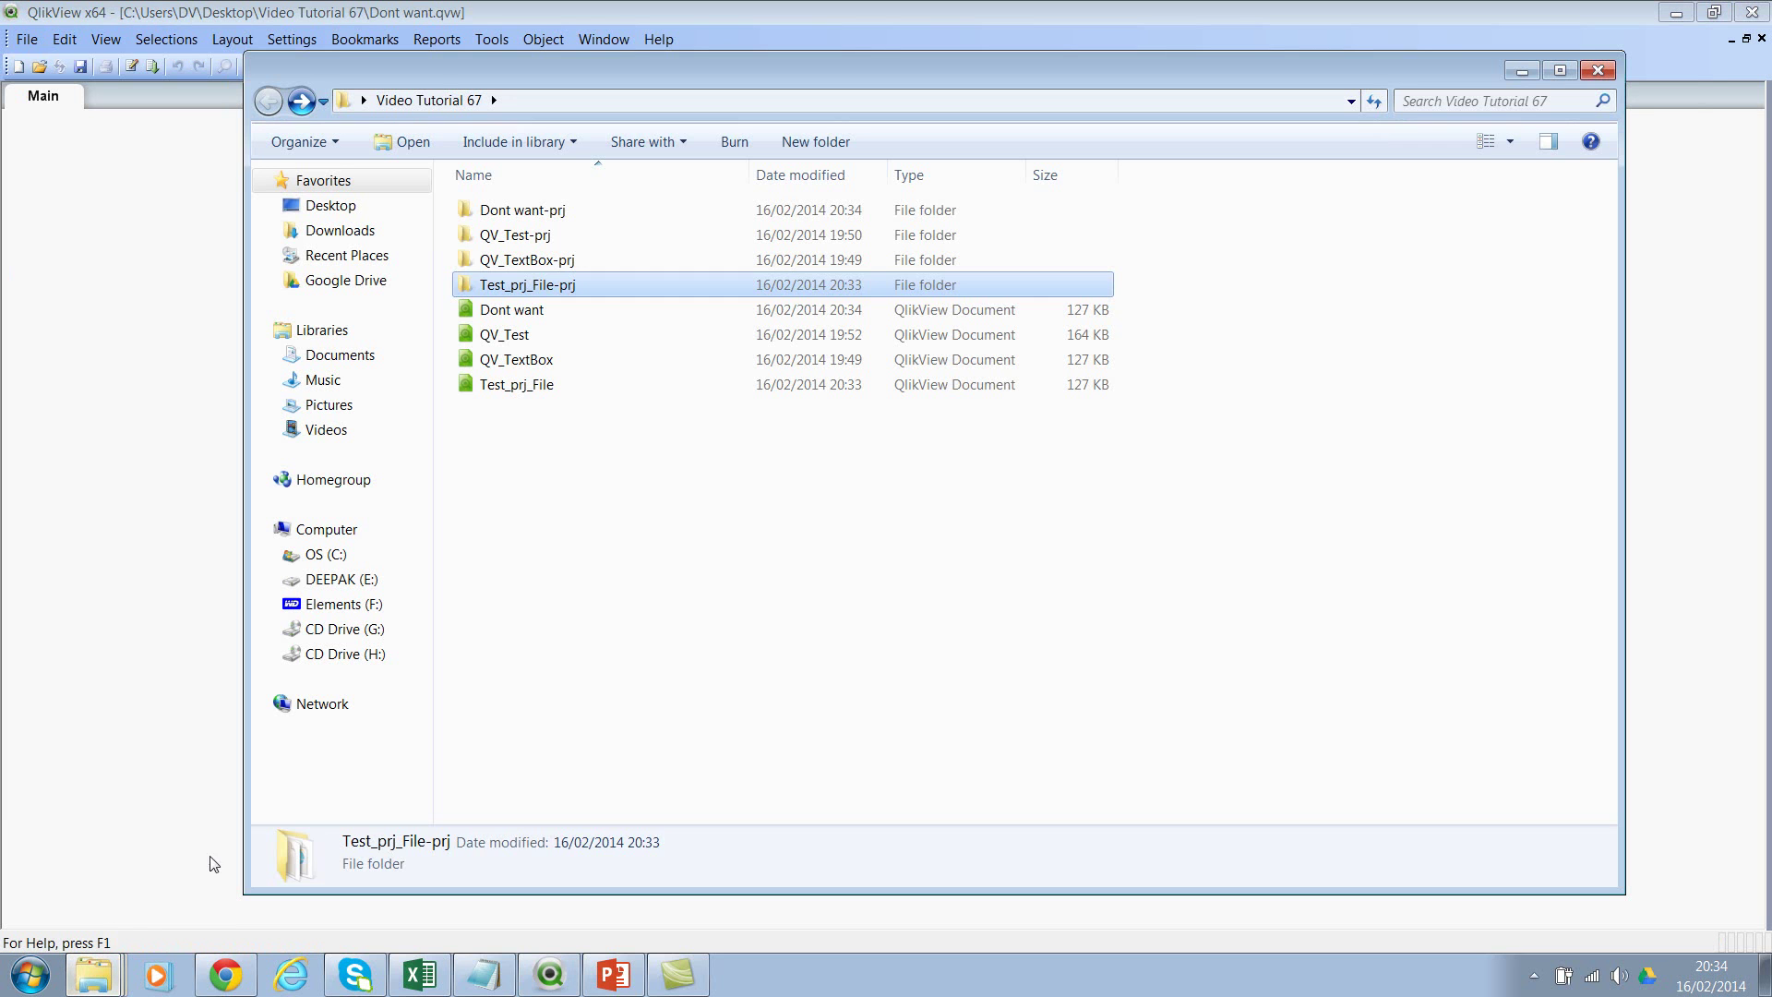
left_click(538, 581)
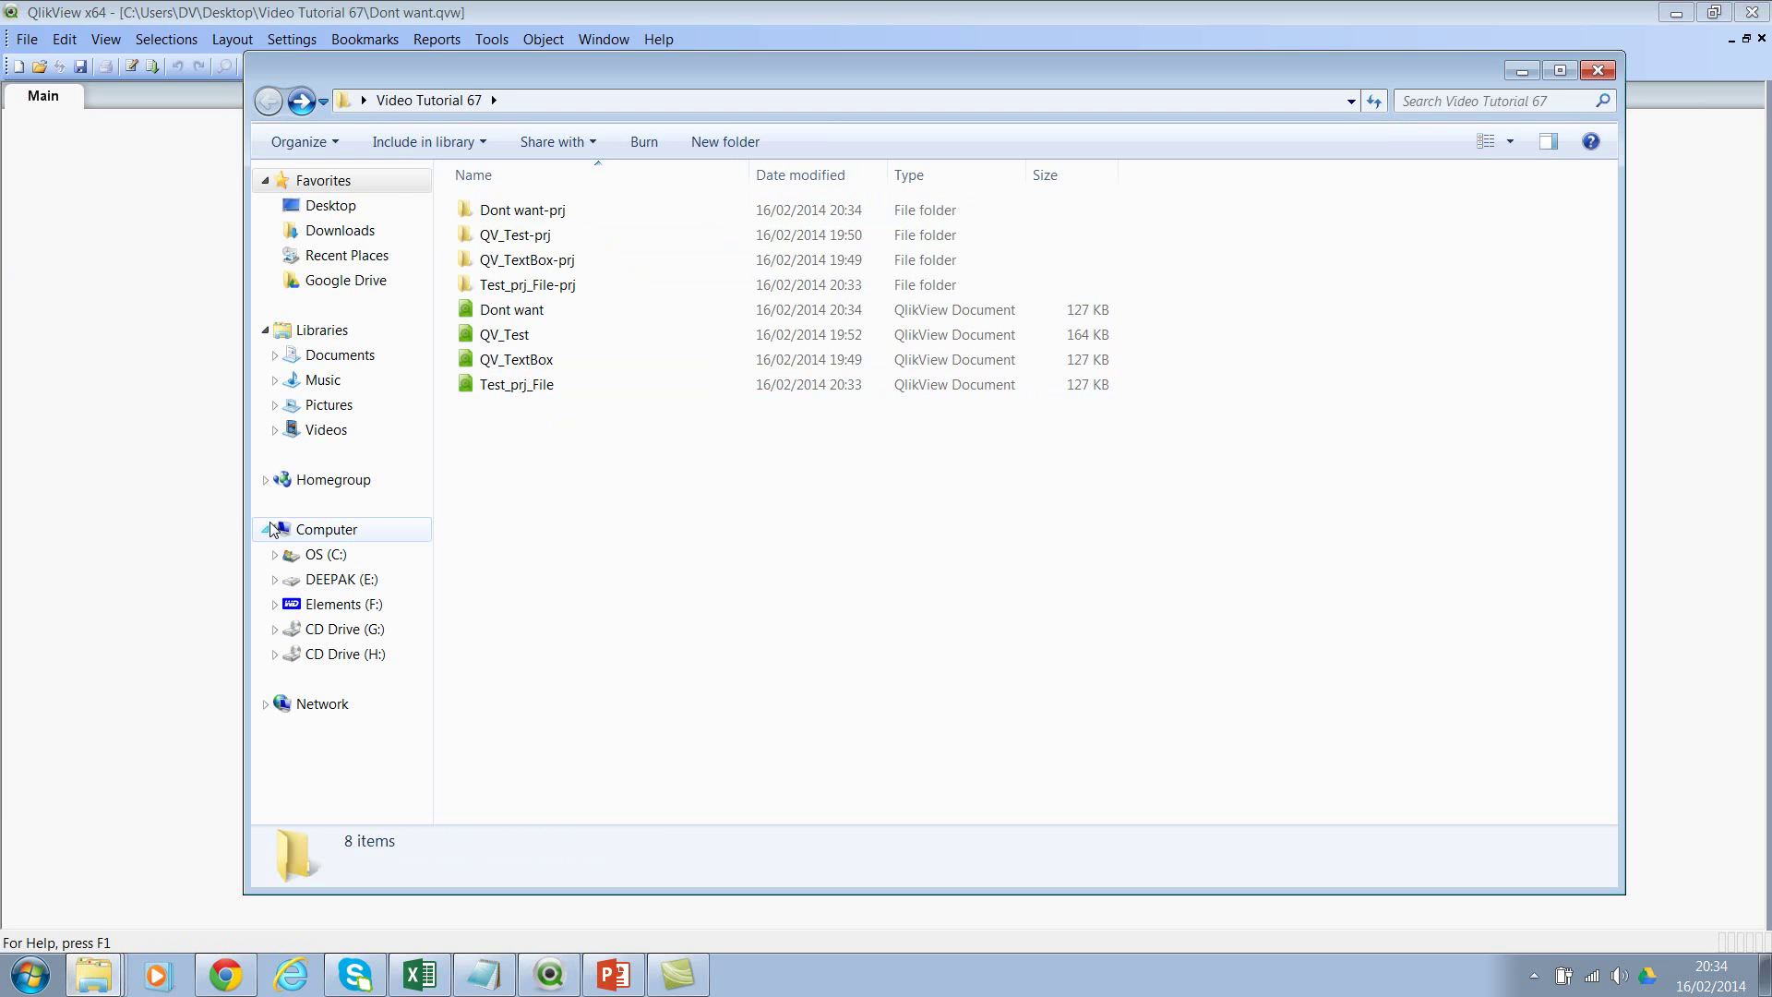
left_click(119, 376)
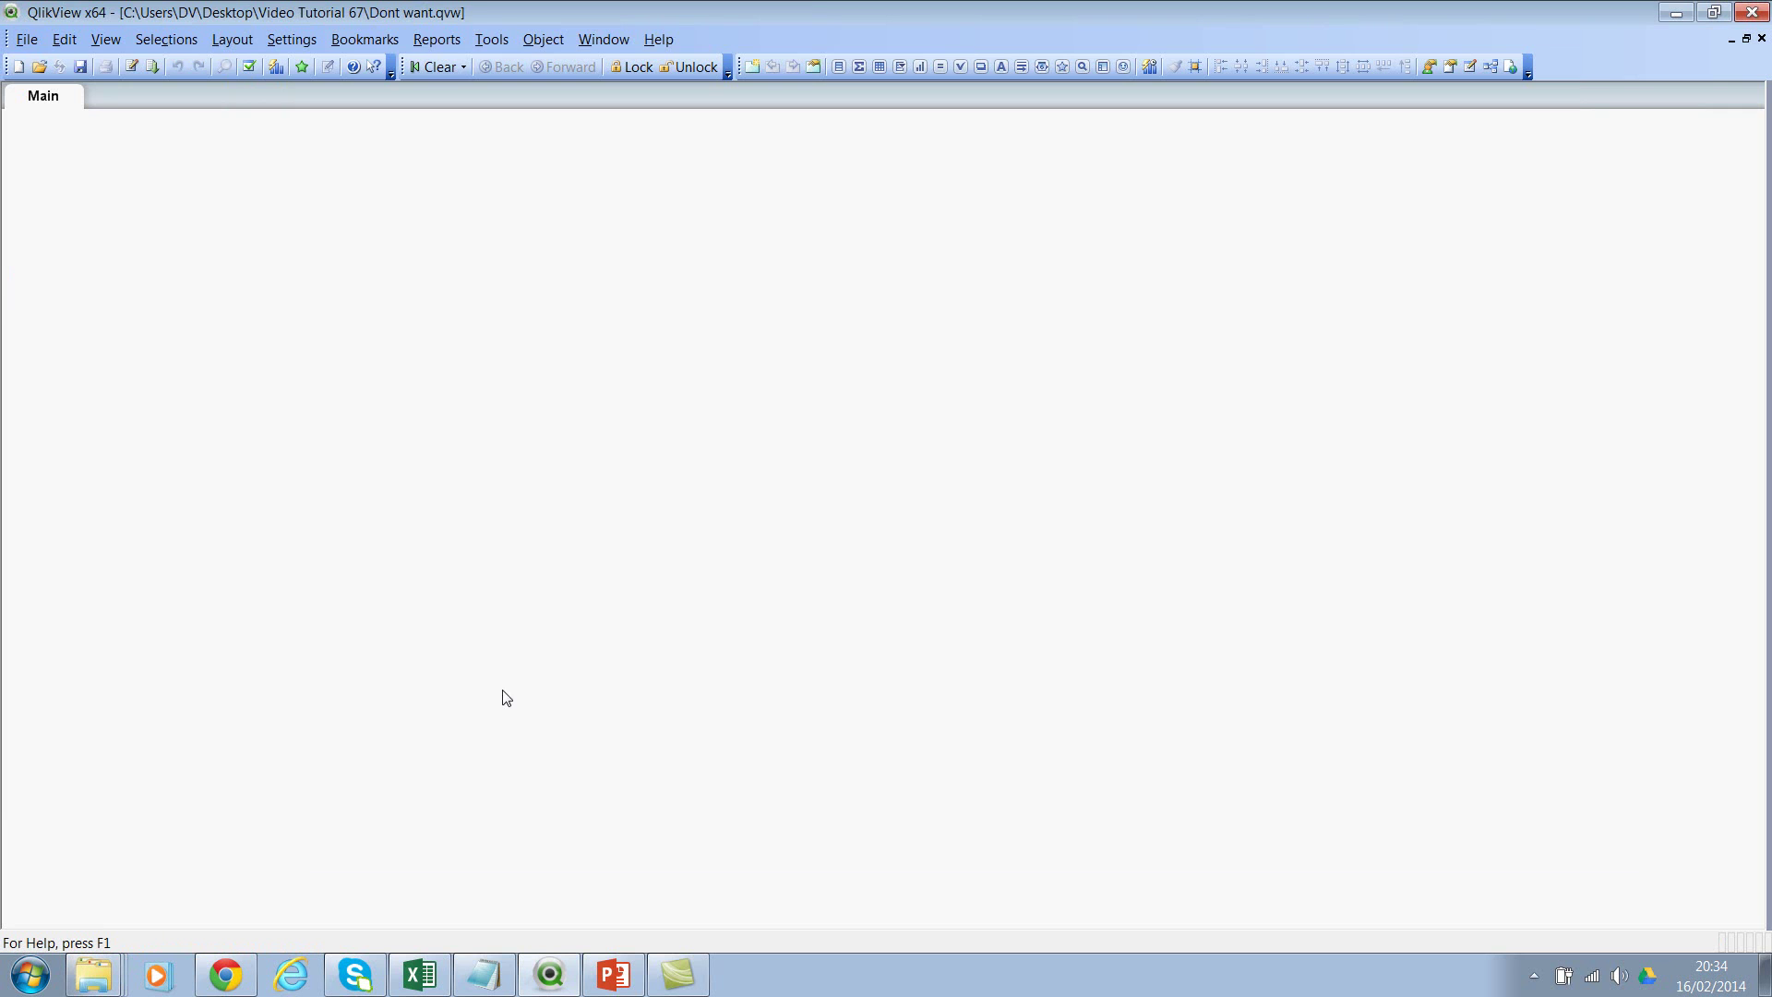
Close the Dont want document and start another new empty document.
key("alt+f")
key("c")
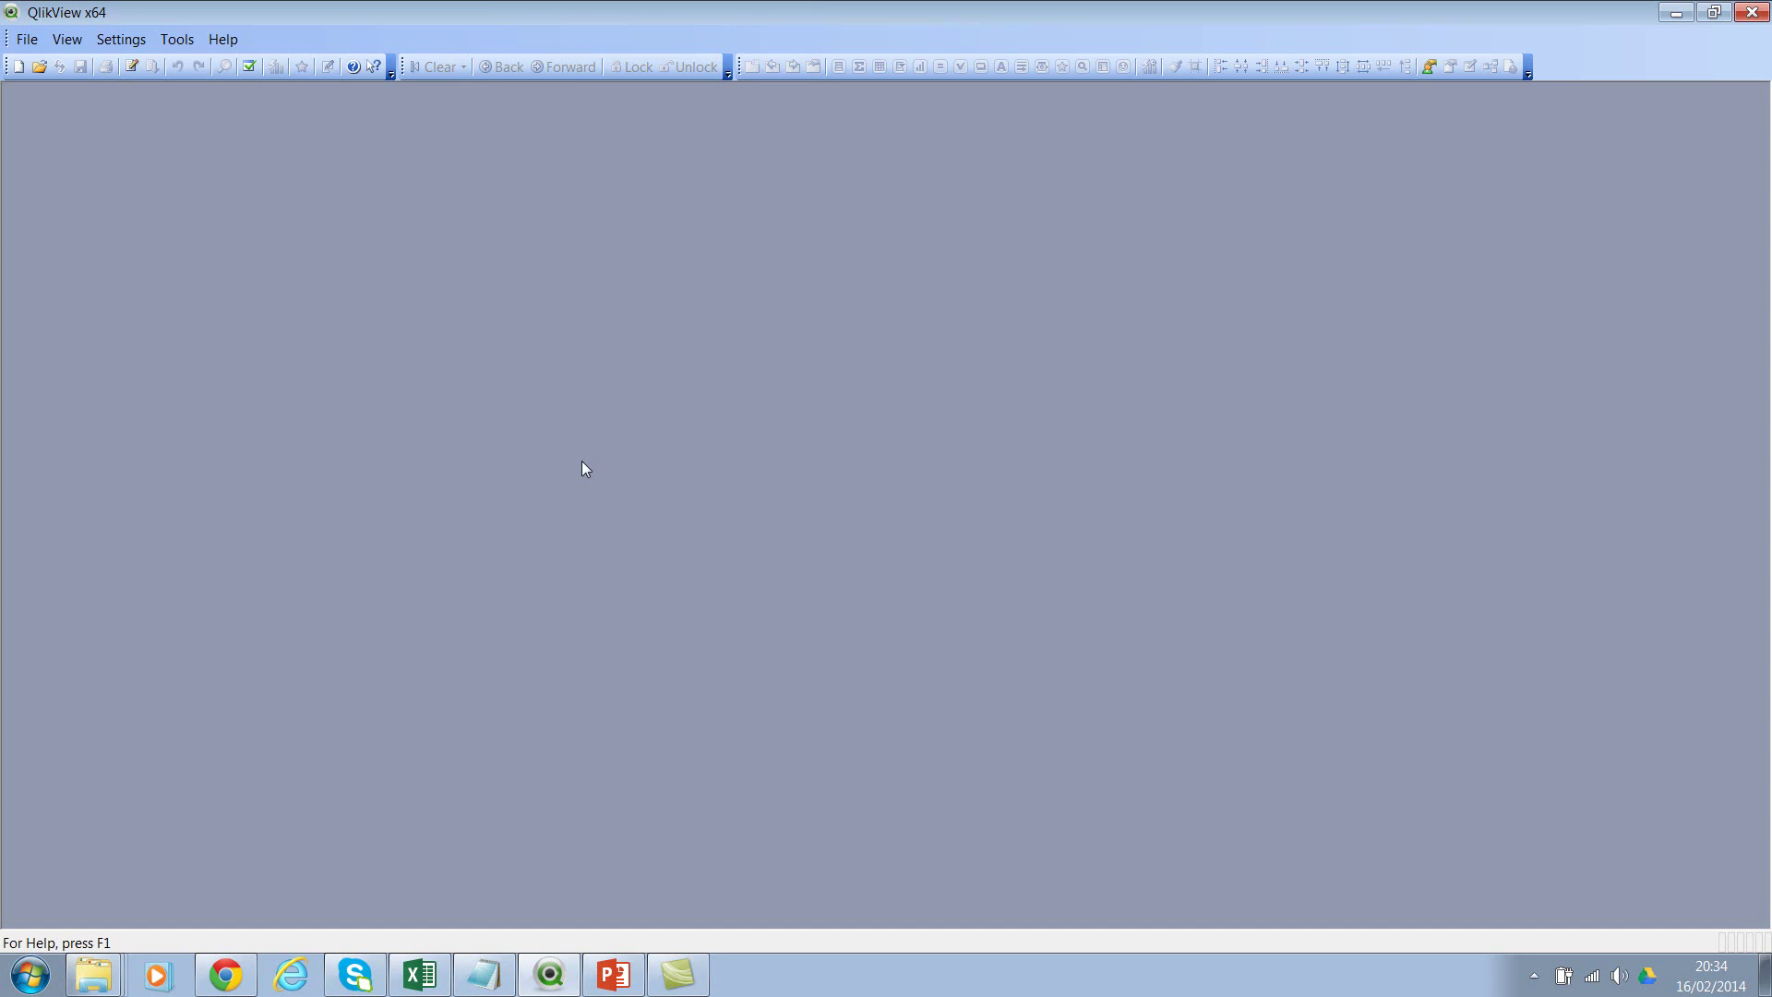
key("ctrl+n")
left_click(1092, 785)
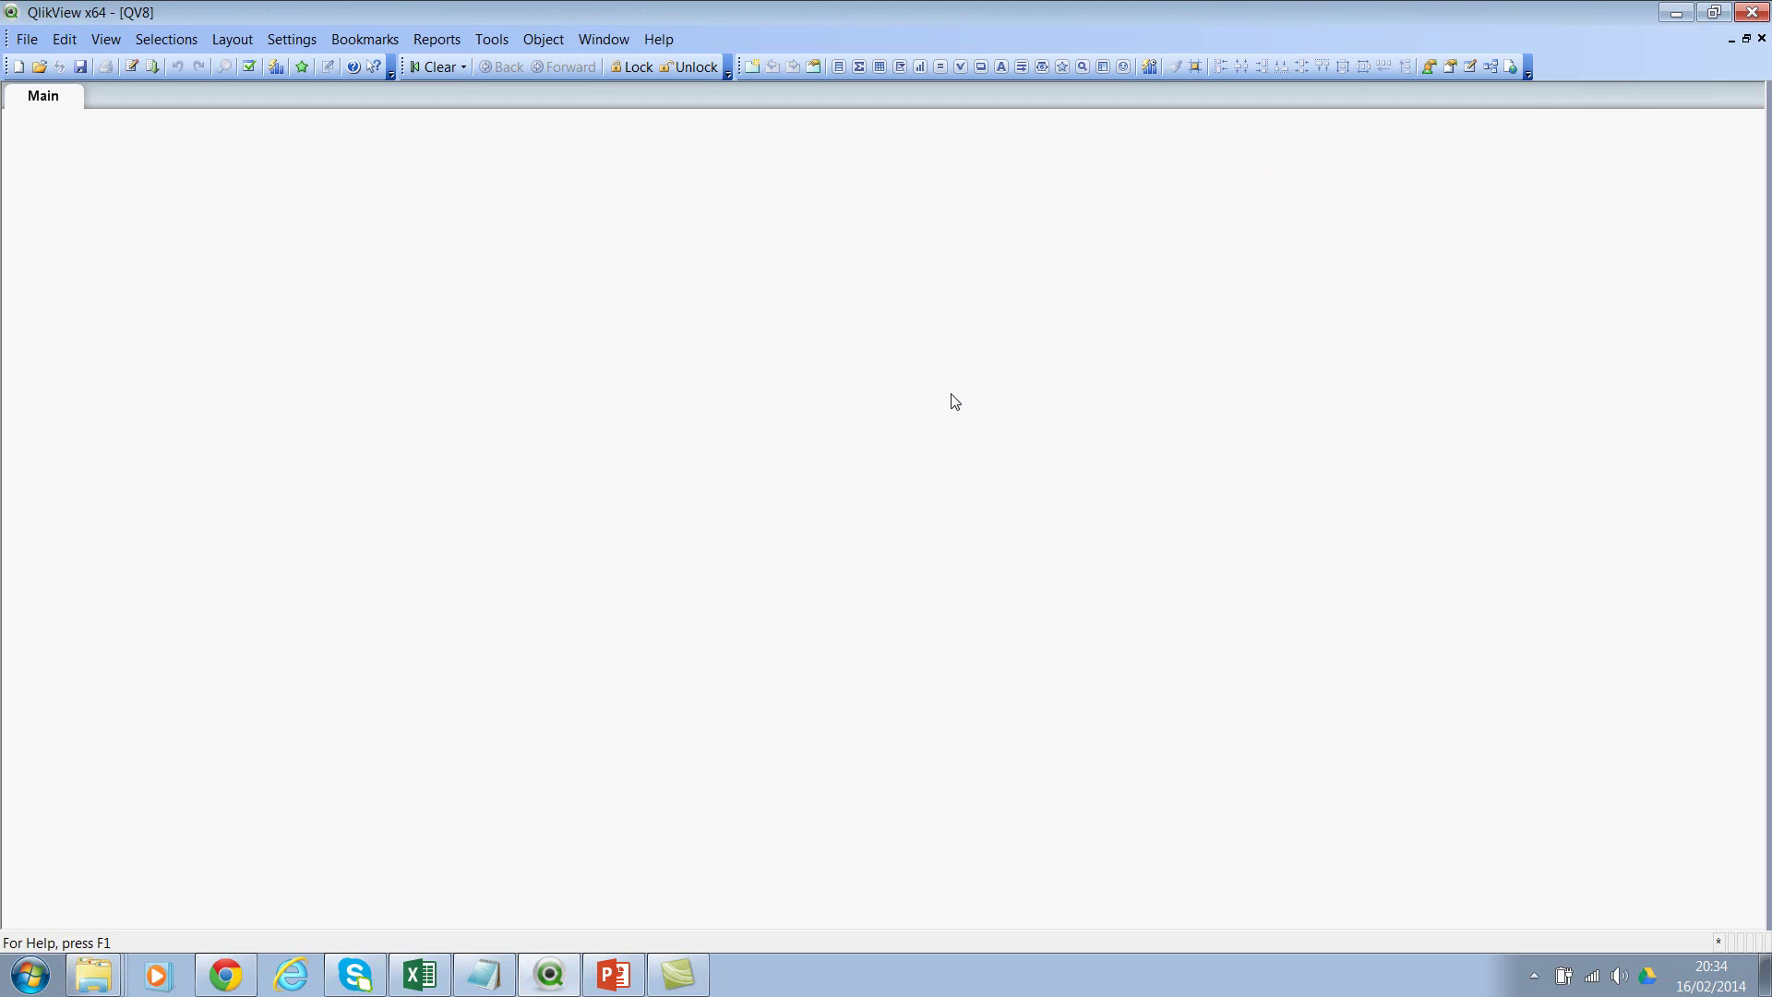
Save the new document under the name 'Without prj folder'.
key("ctrl+s")
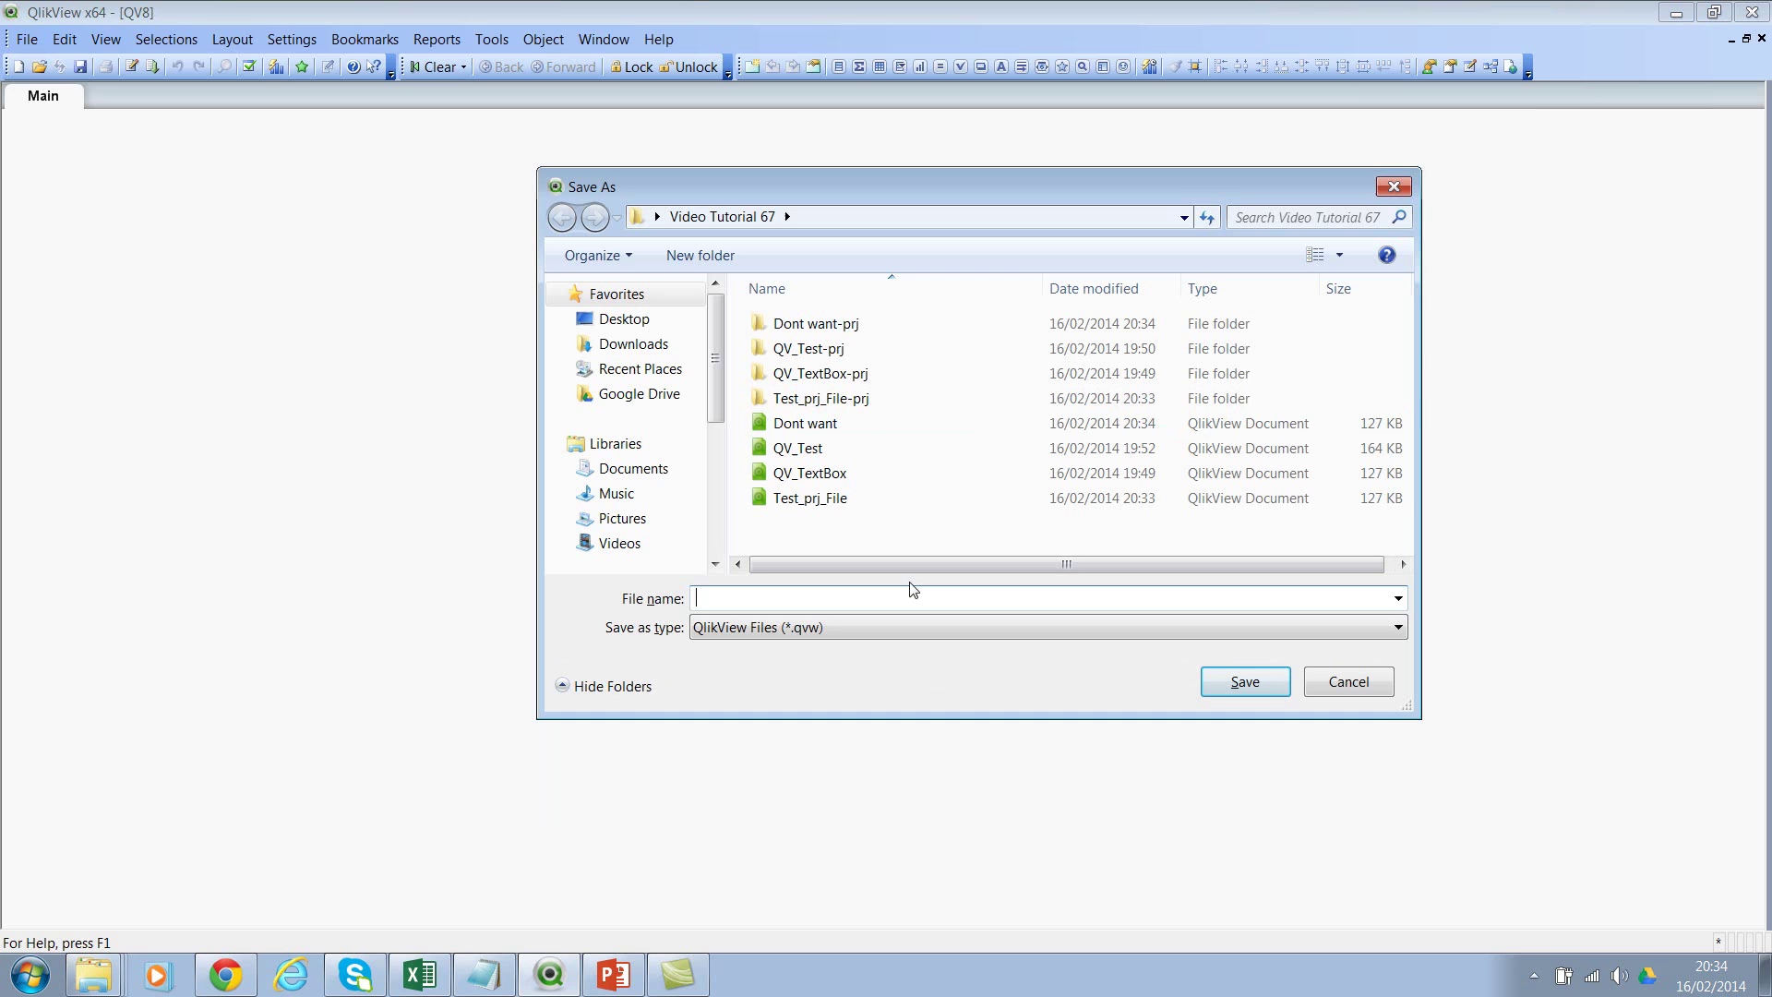
type("Without pr")
key("BackSpace")
key("BackSpace")
type("prj")
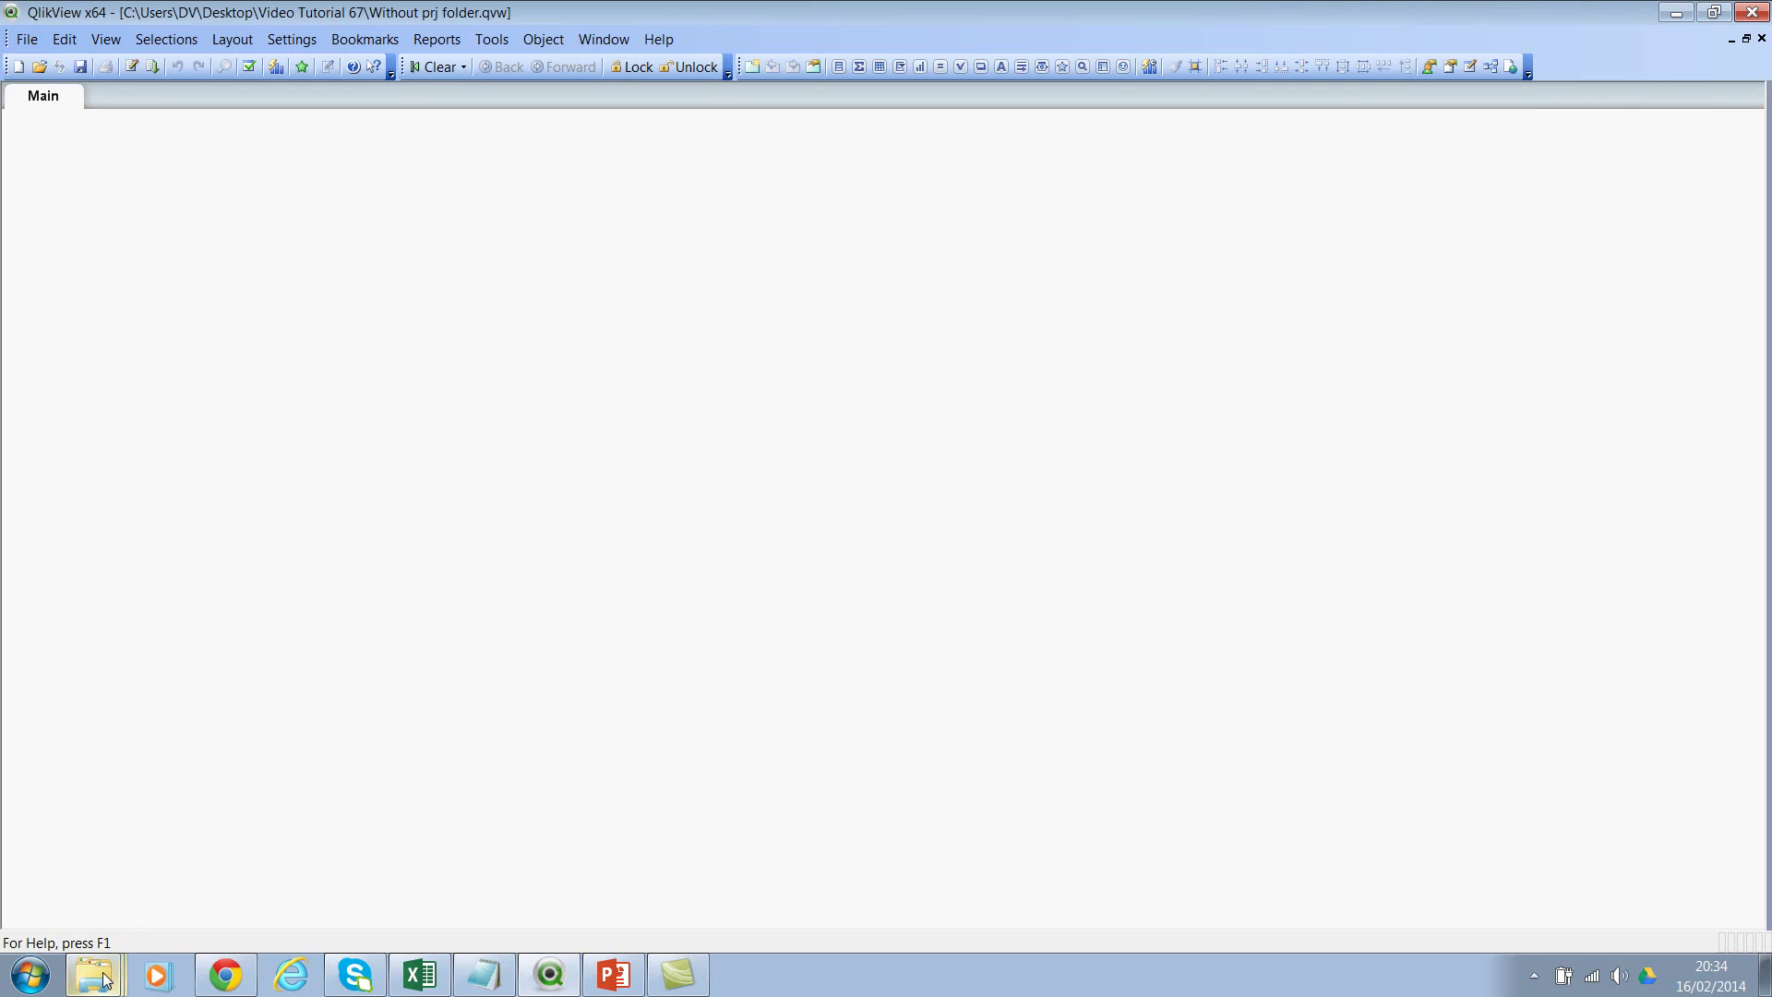
right_click(111, 978)
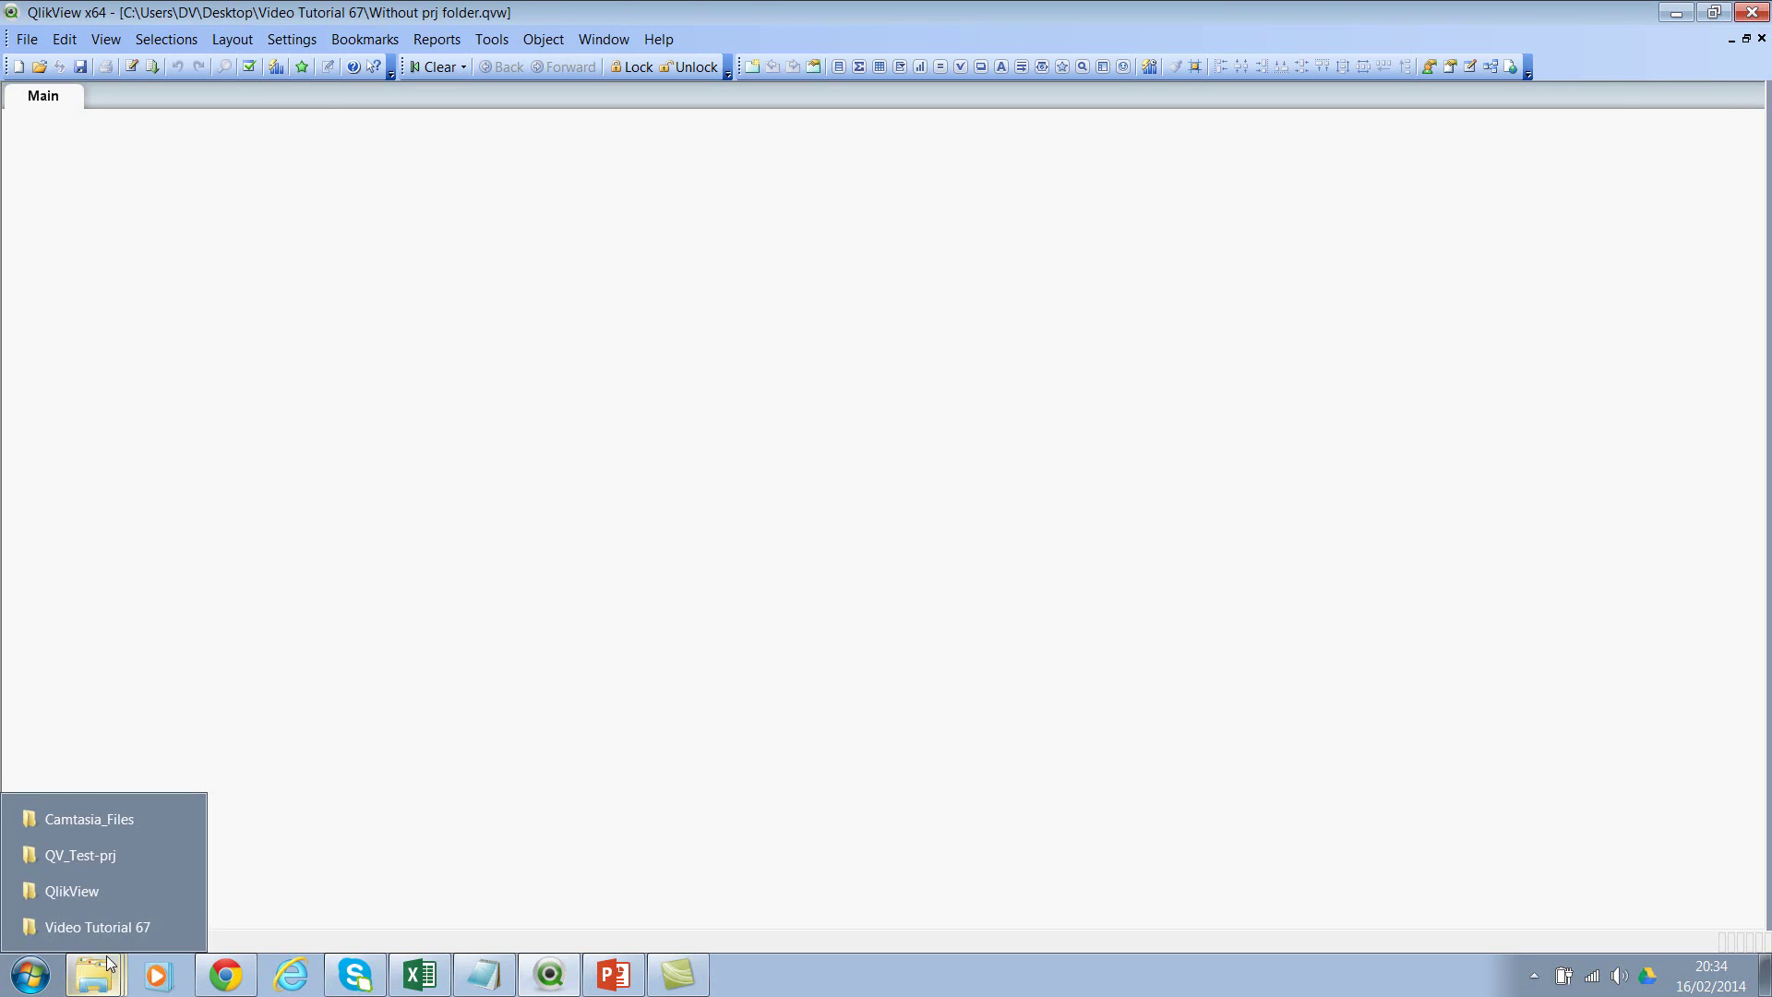
left_click(109, 927)
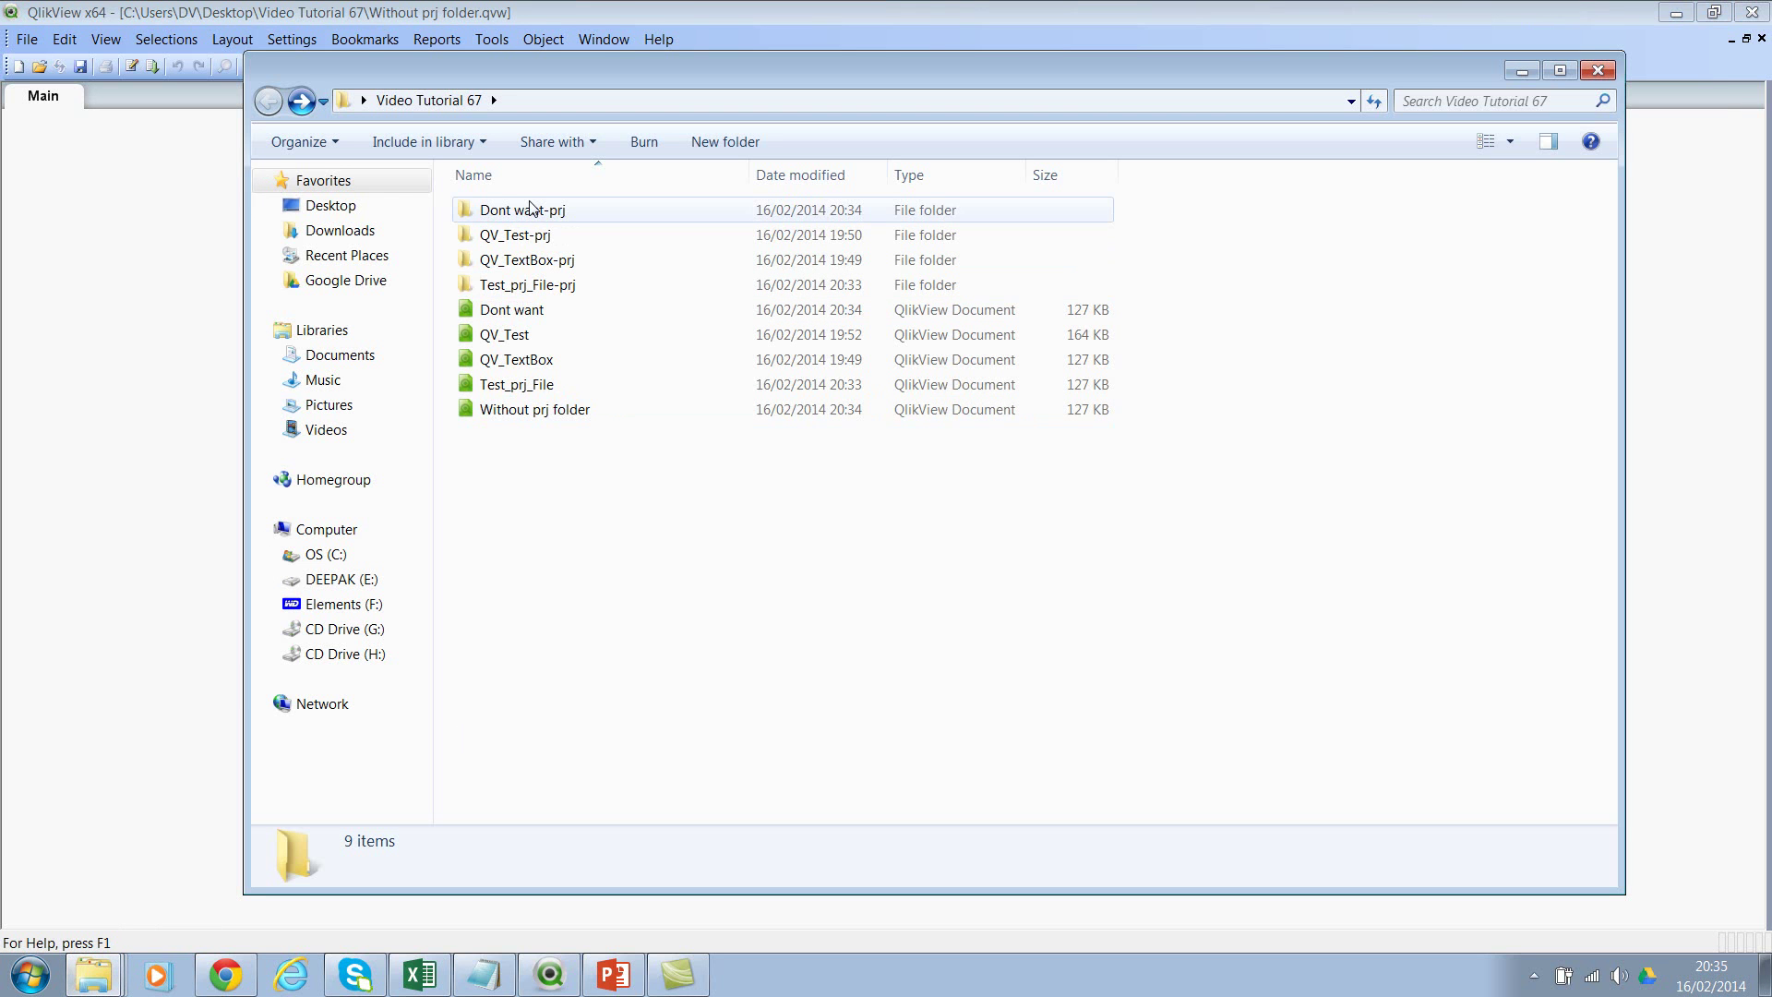
left_click(534, 310)
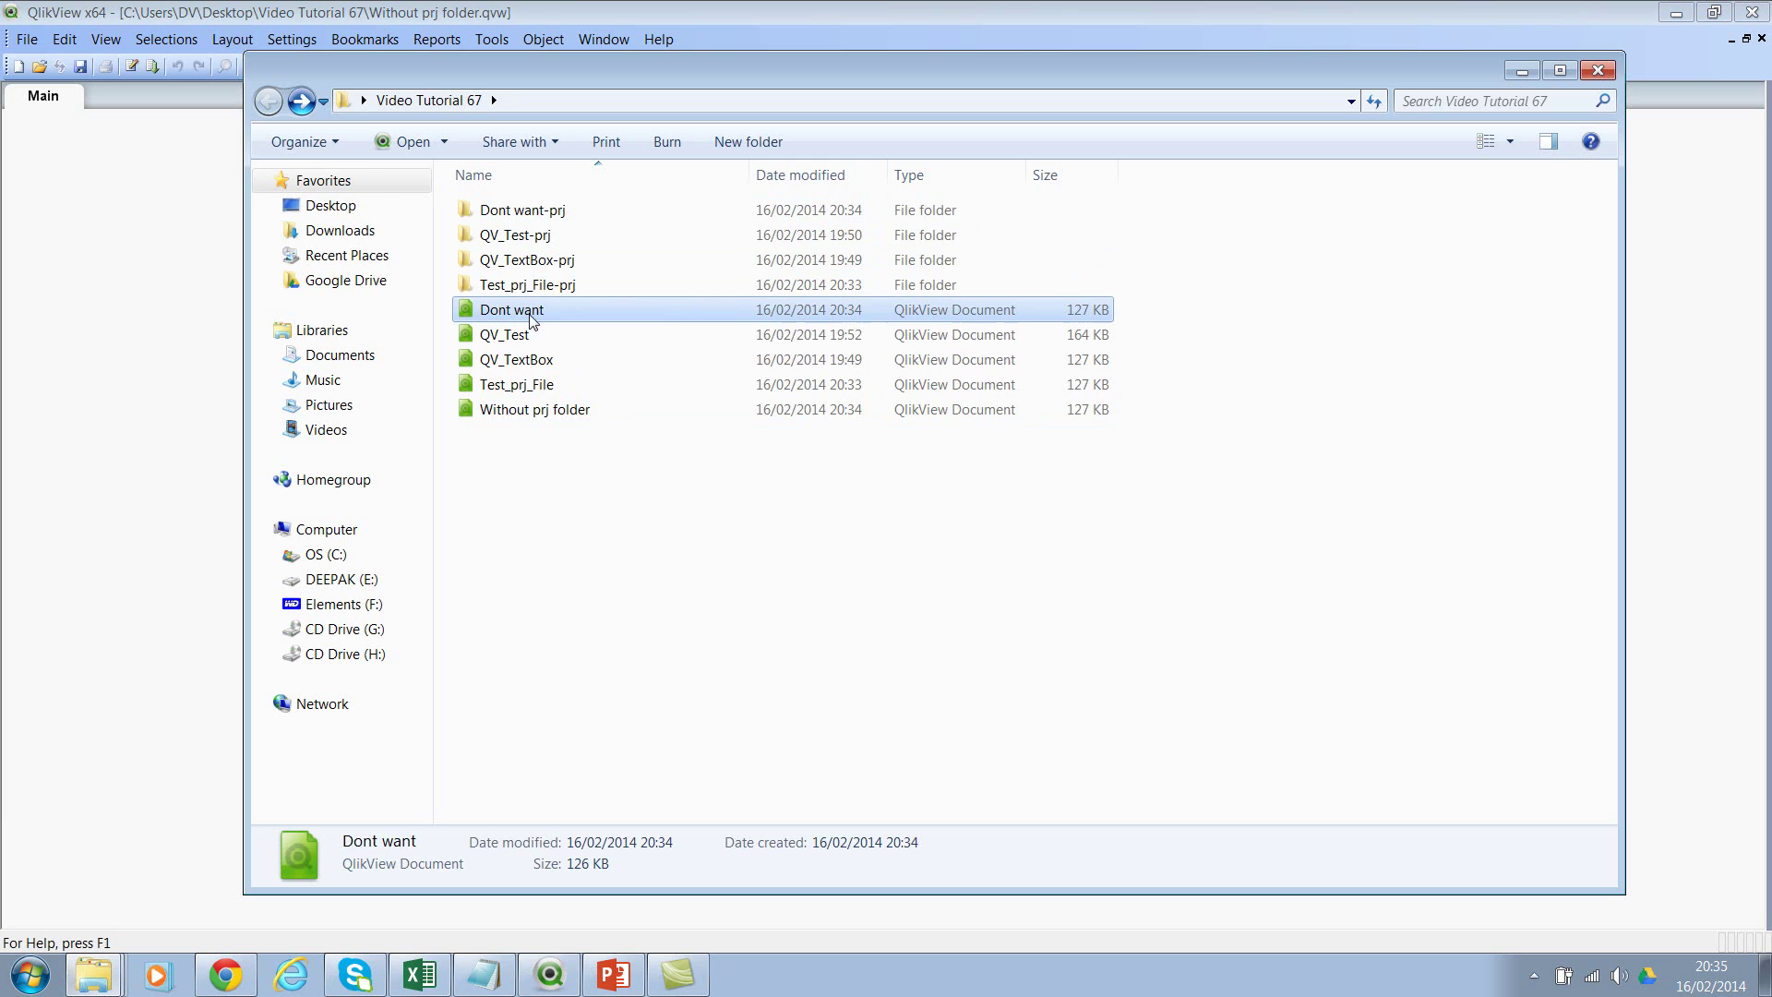
left_click(514, 417)
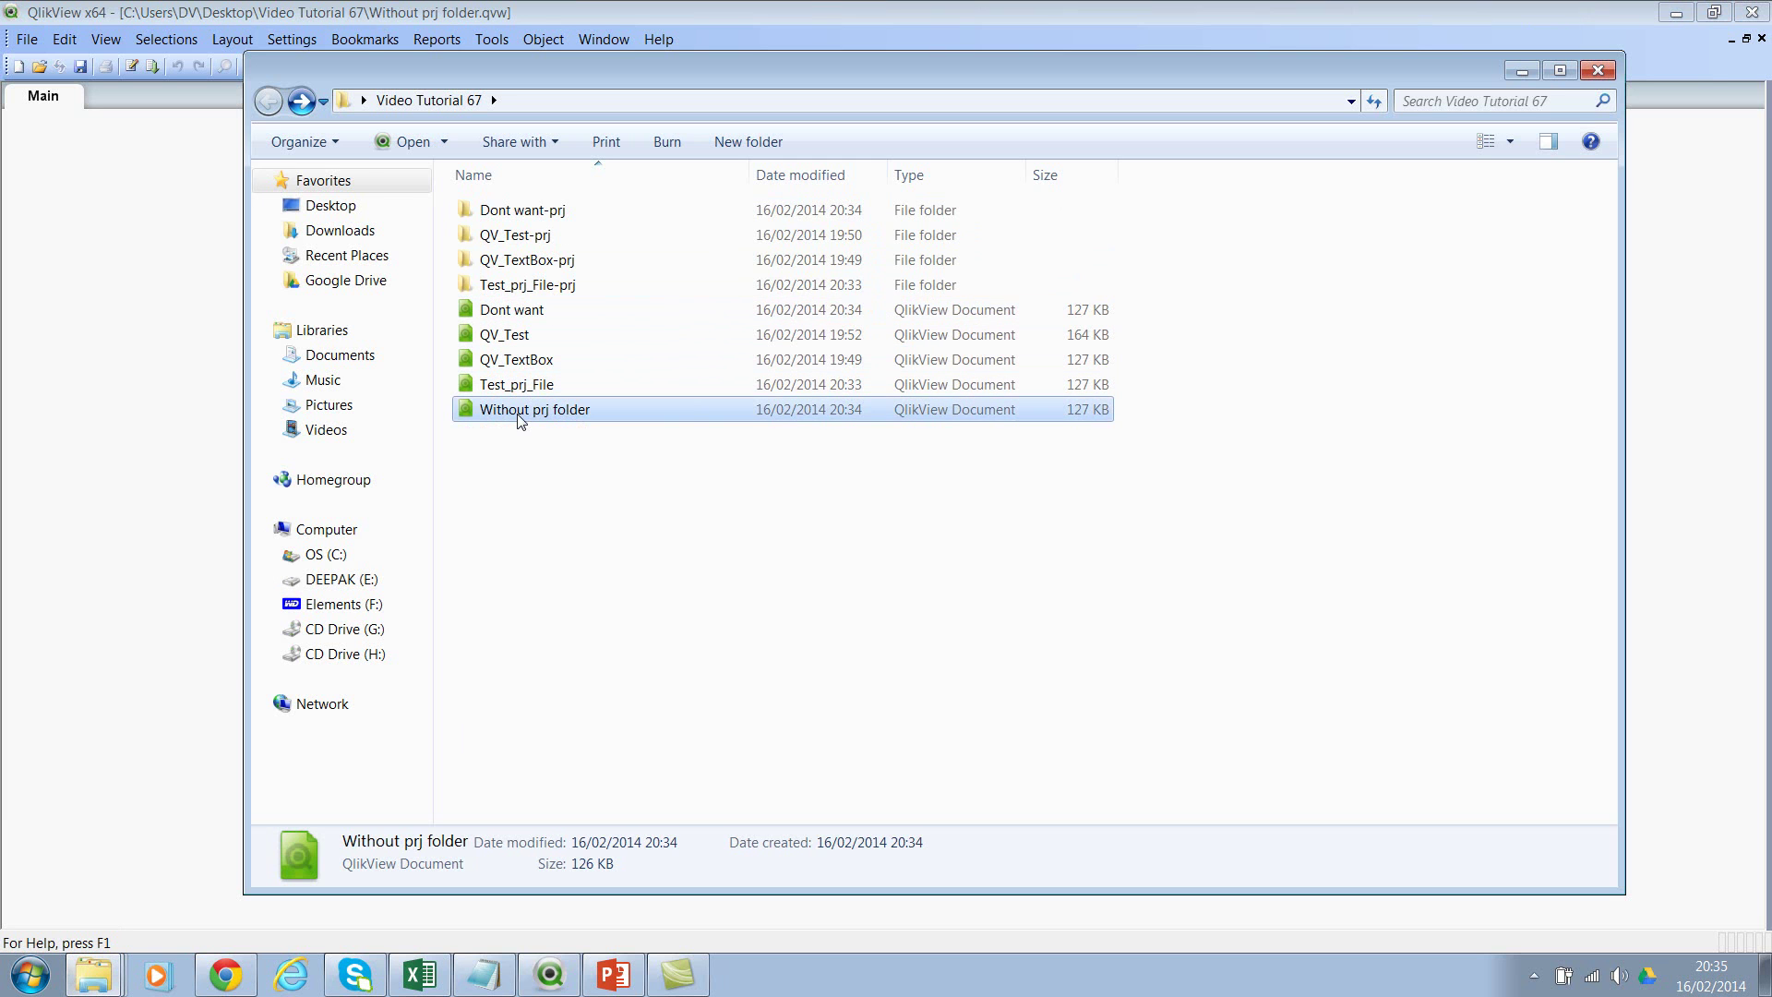
left_click(515, 311, "shift")
left_click(508, 288)
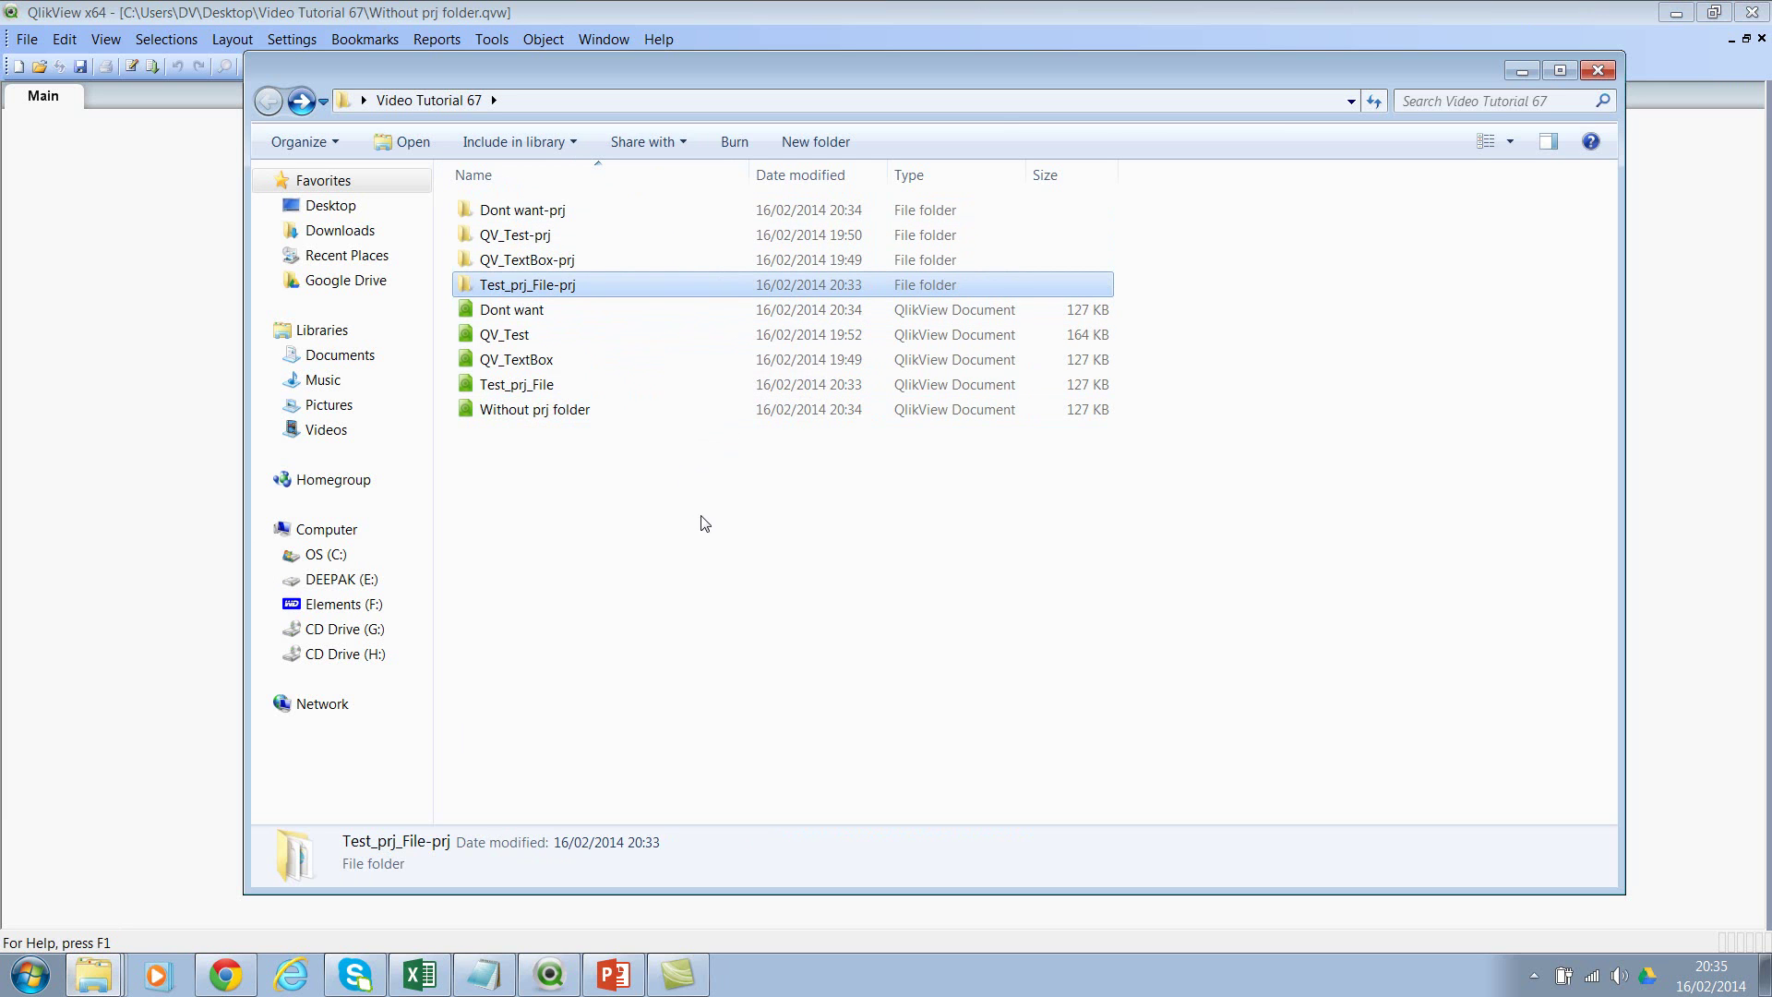
key("alt+F4")
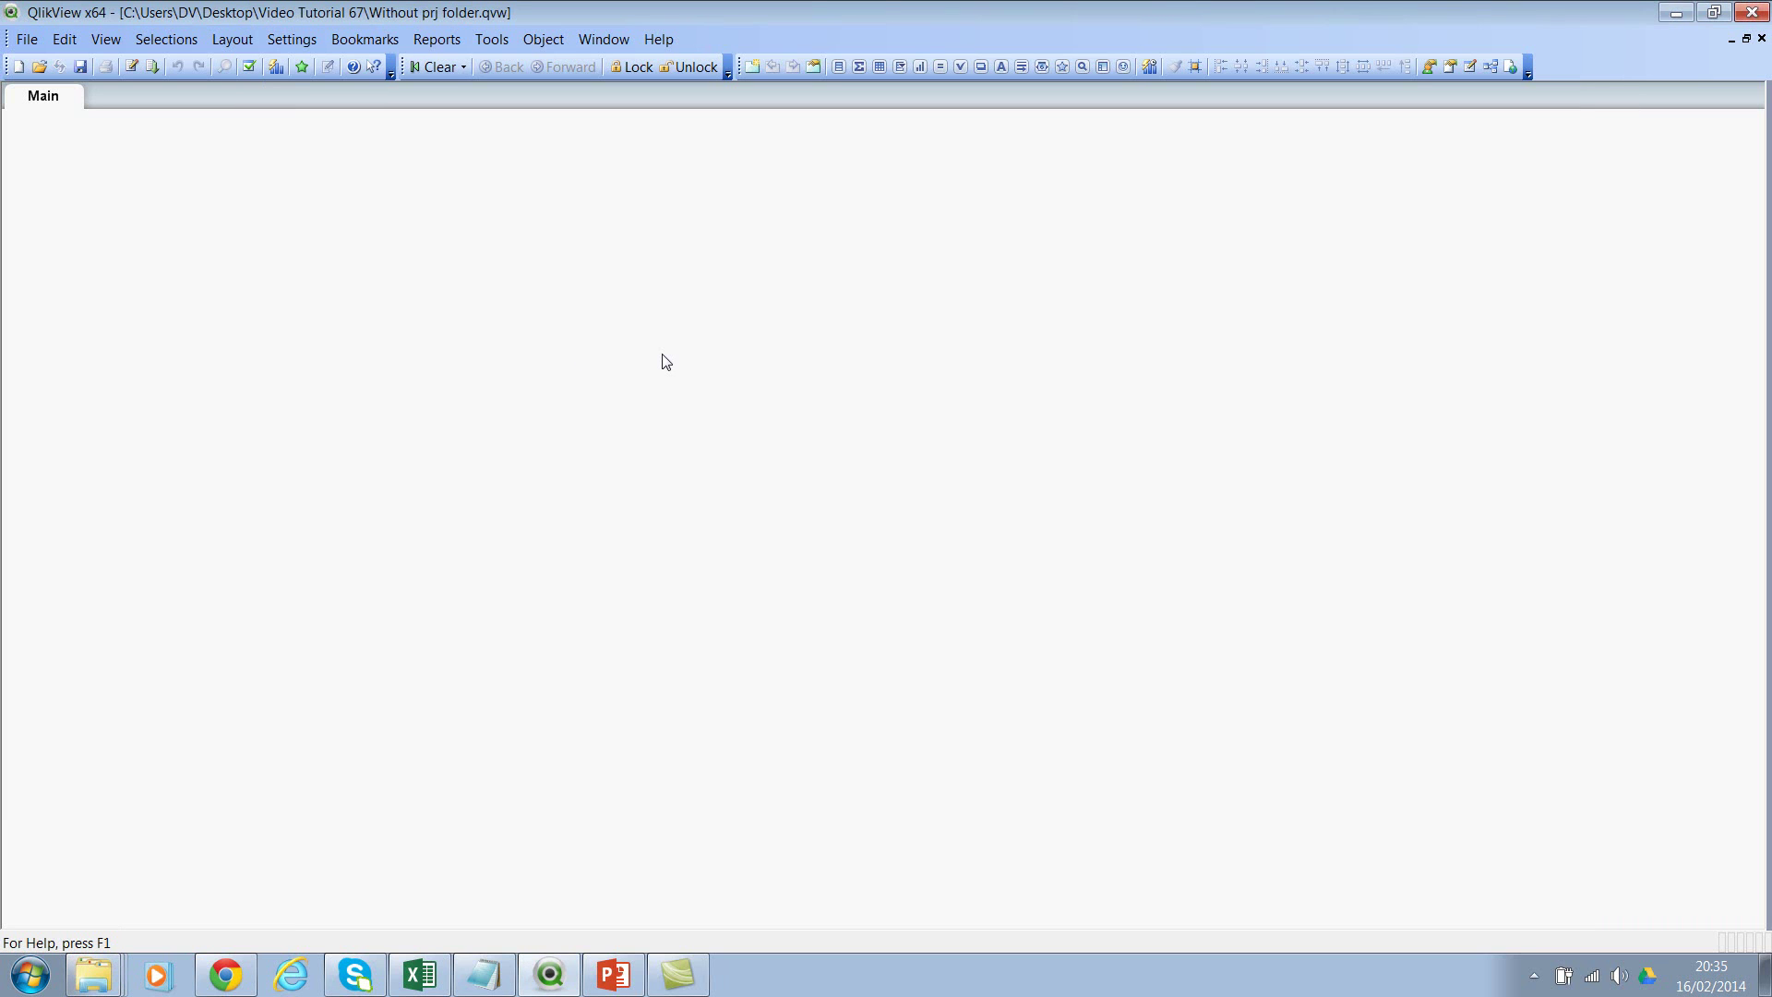
Start another new document and enter 'Without prj folder 02' as its Save As name.
key("ctrl+n")
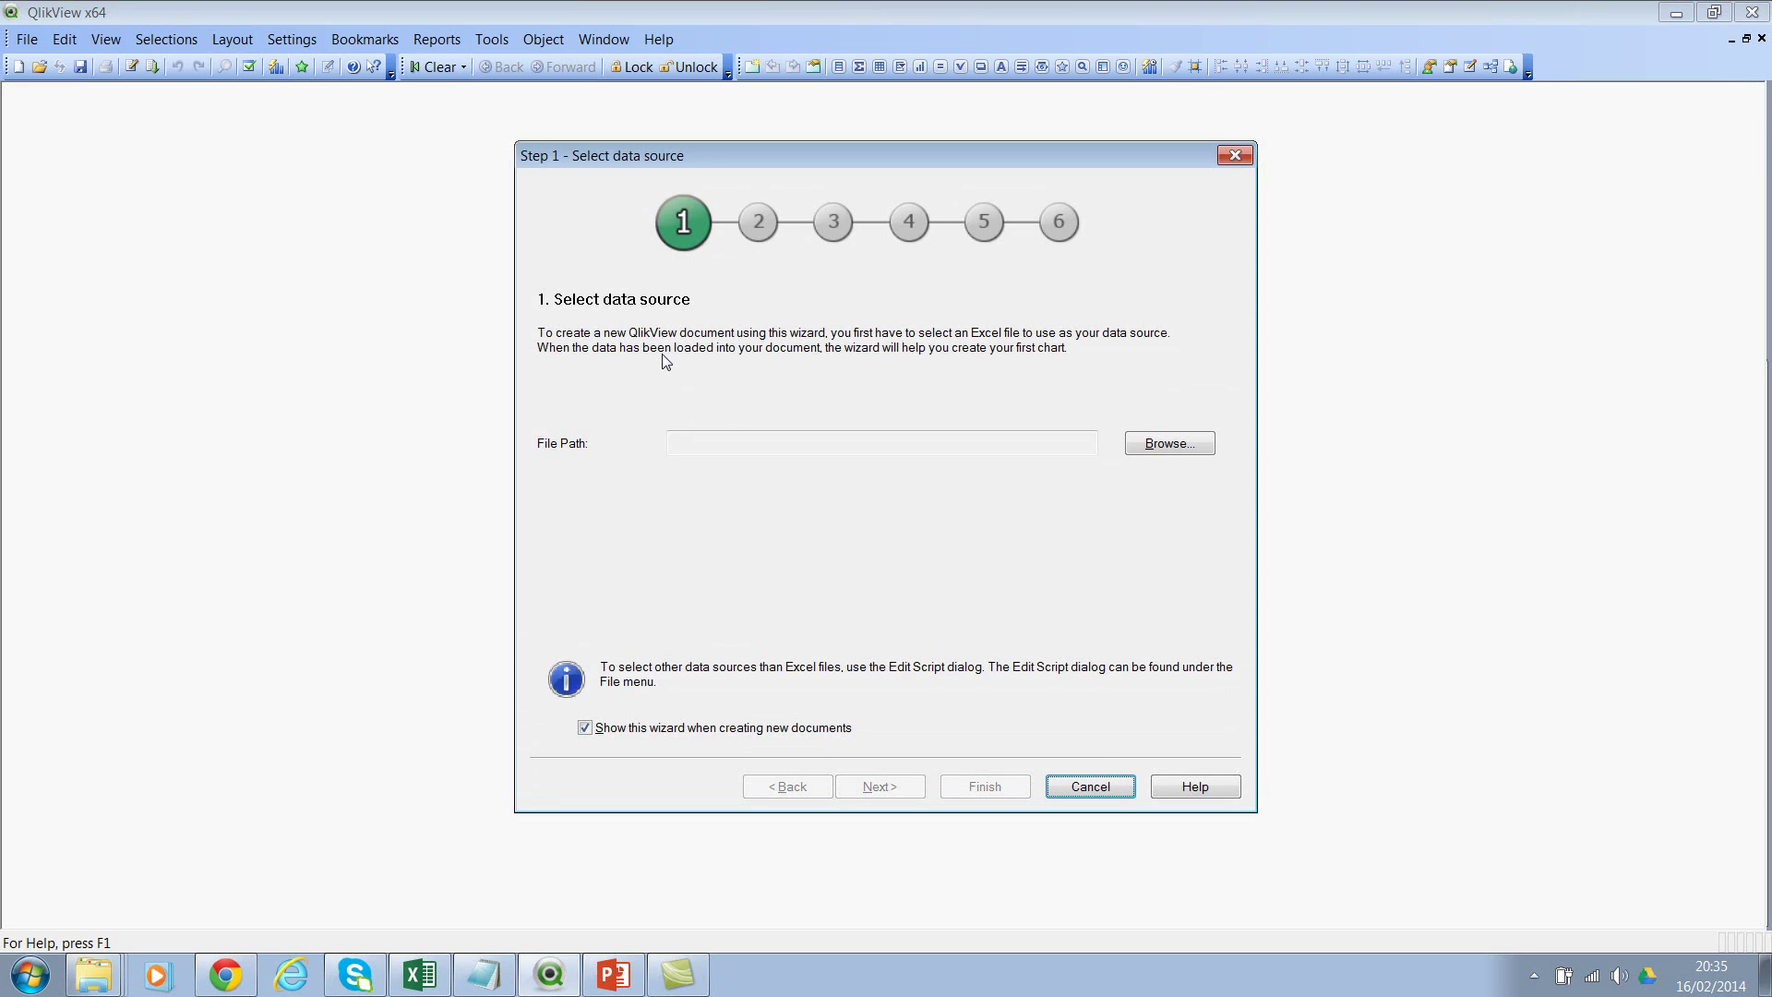
left_click(1111, 780)
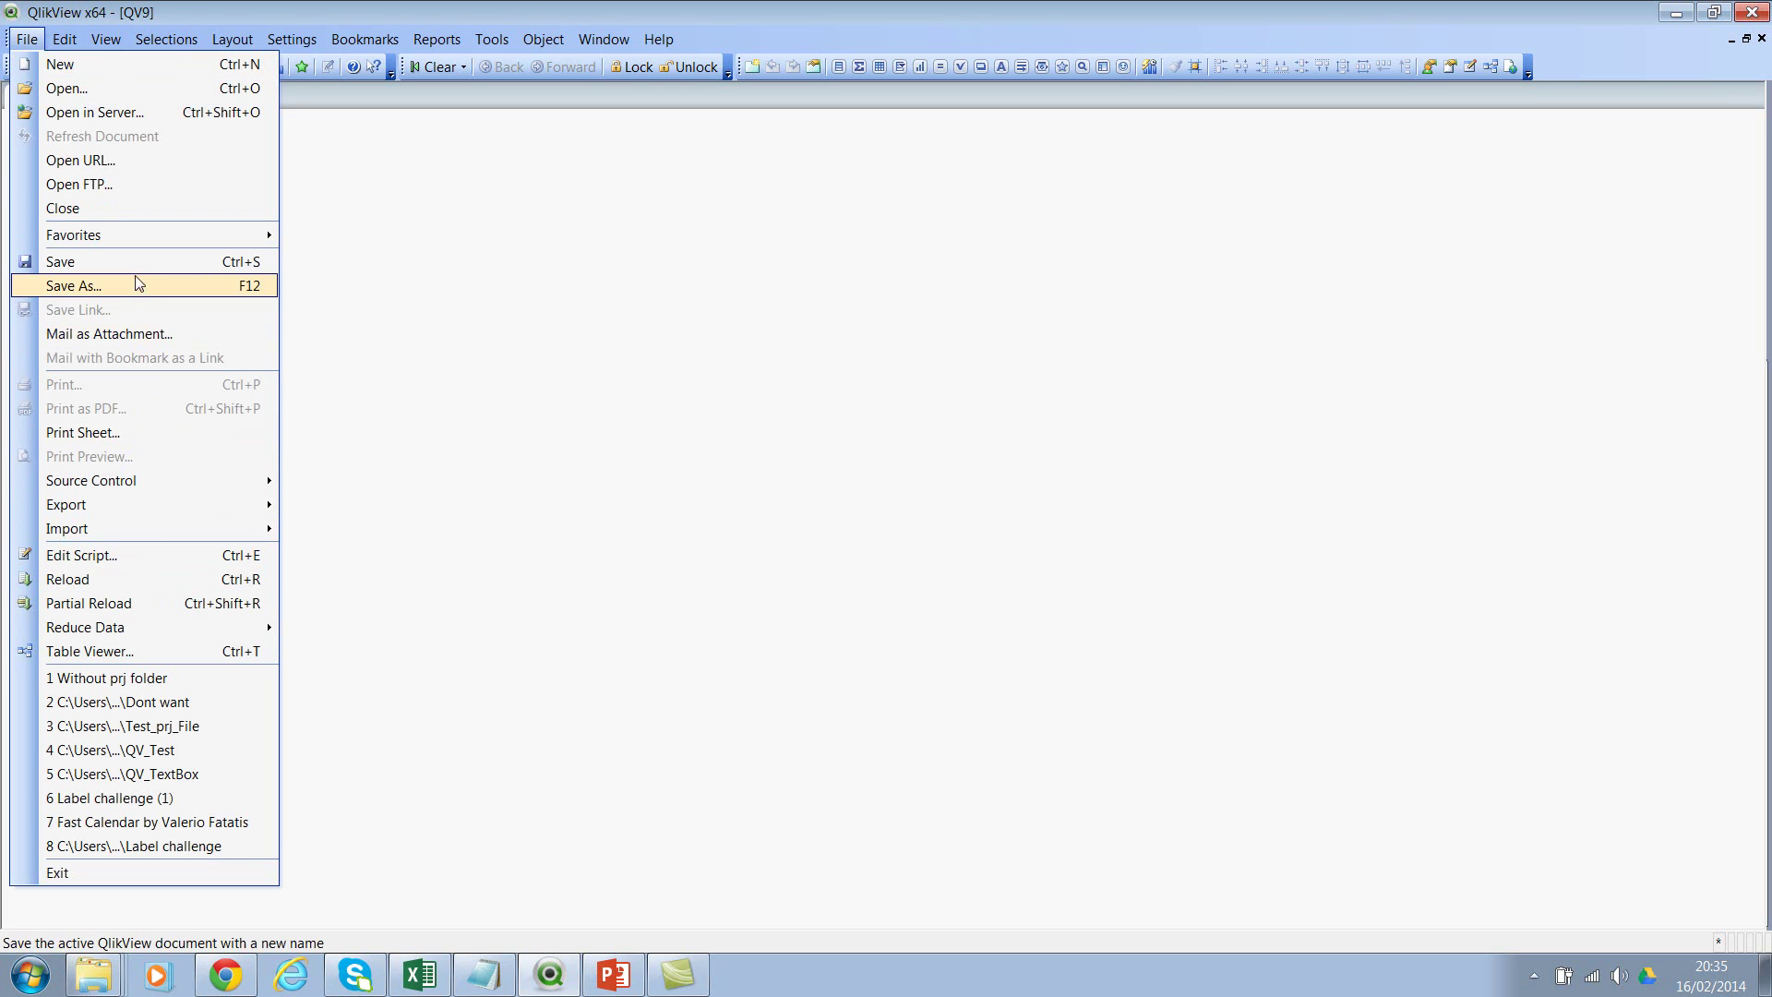
left_click(139, 283)
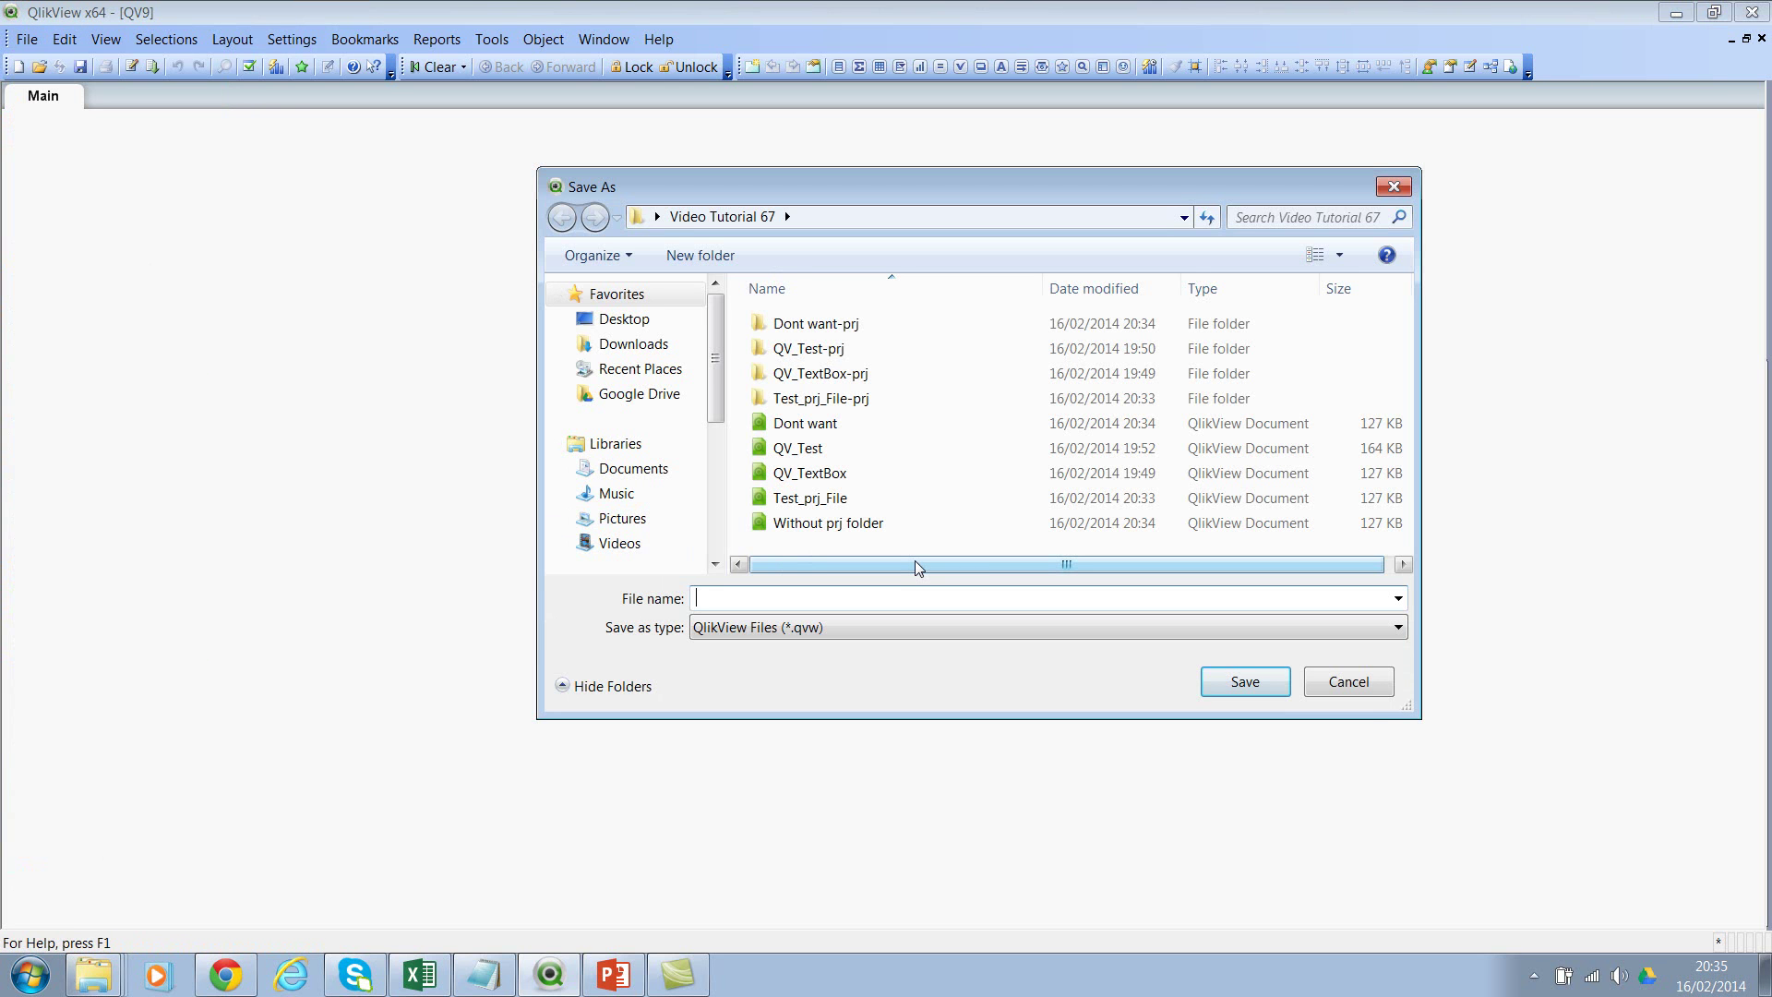
type("Without ")
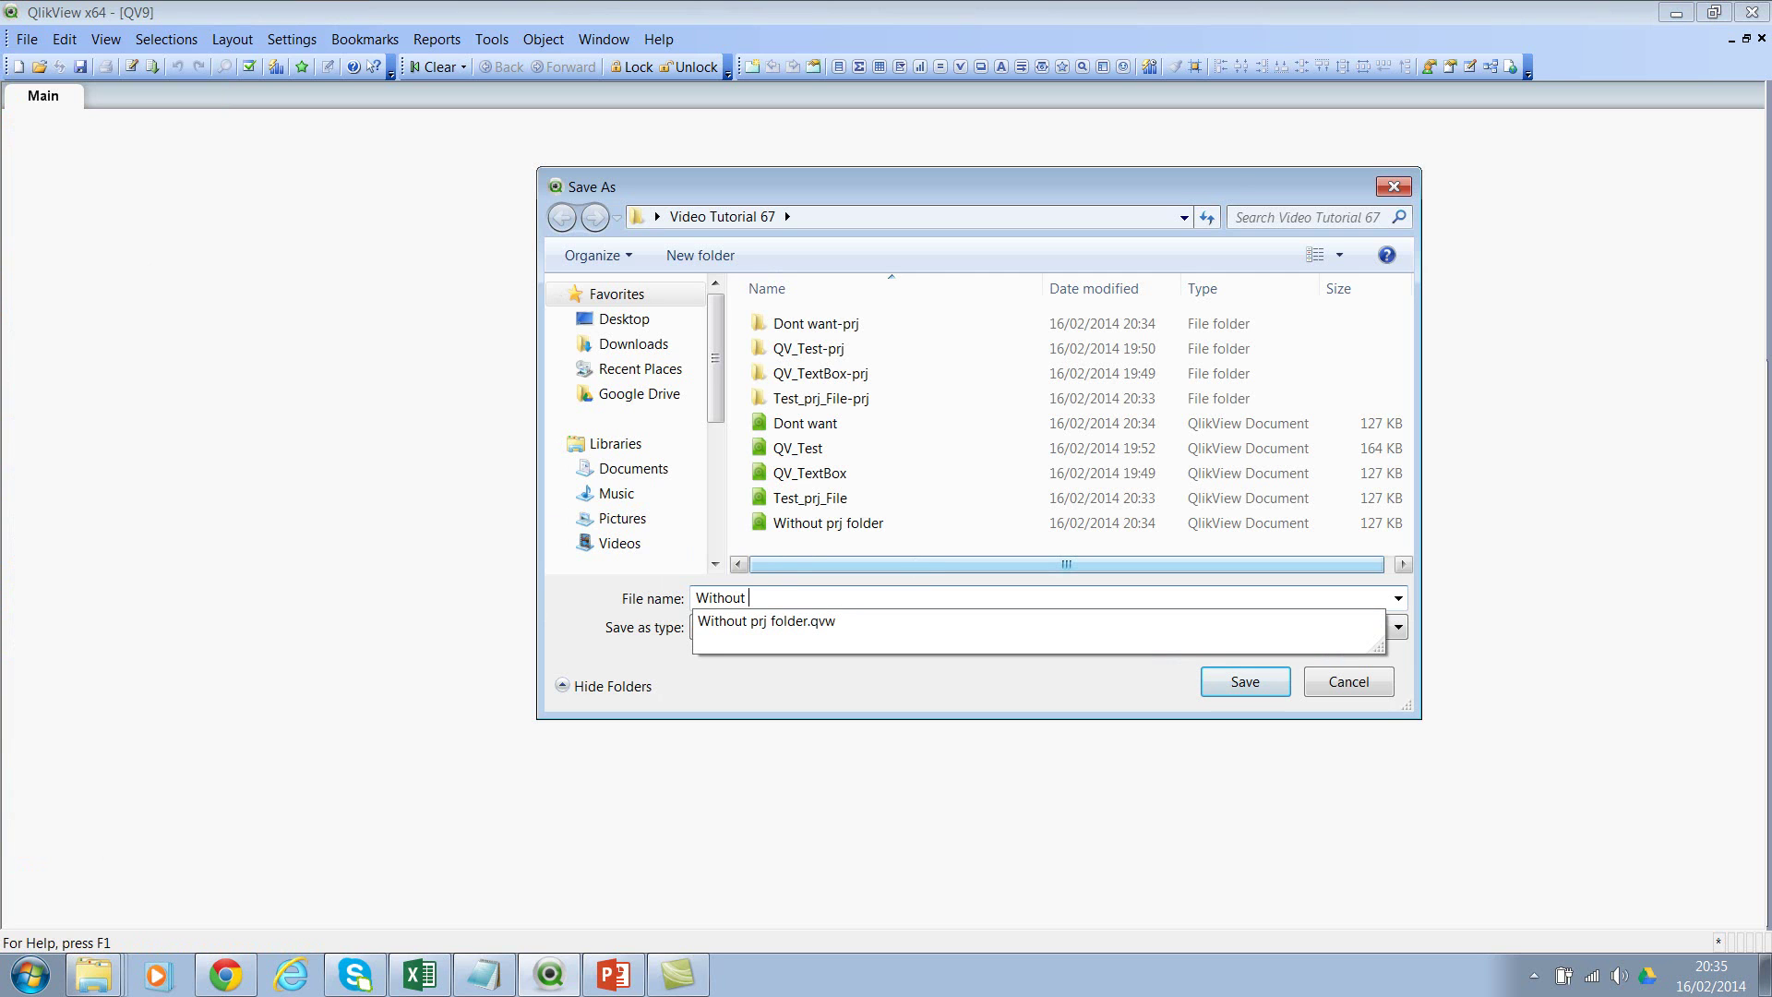
type("prj folder 02")
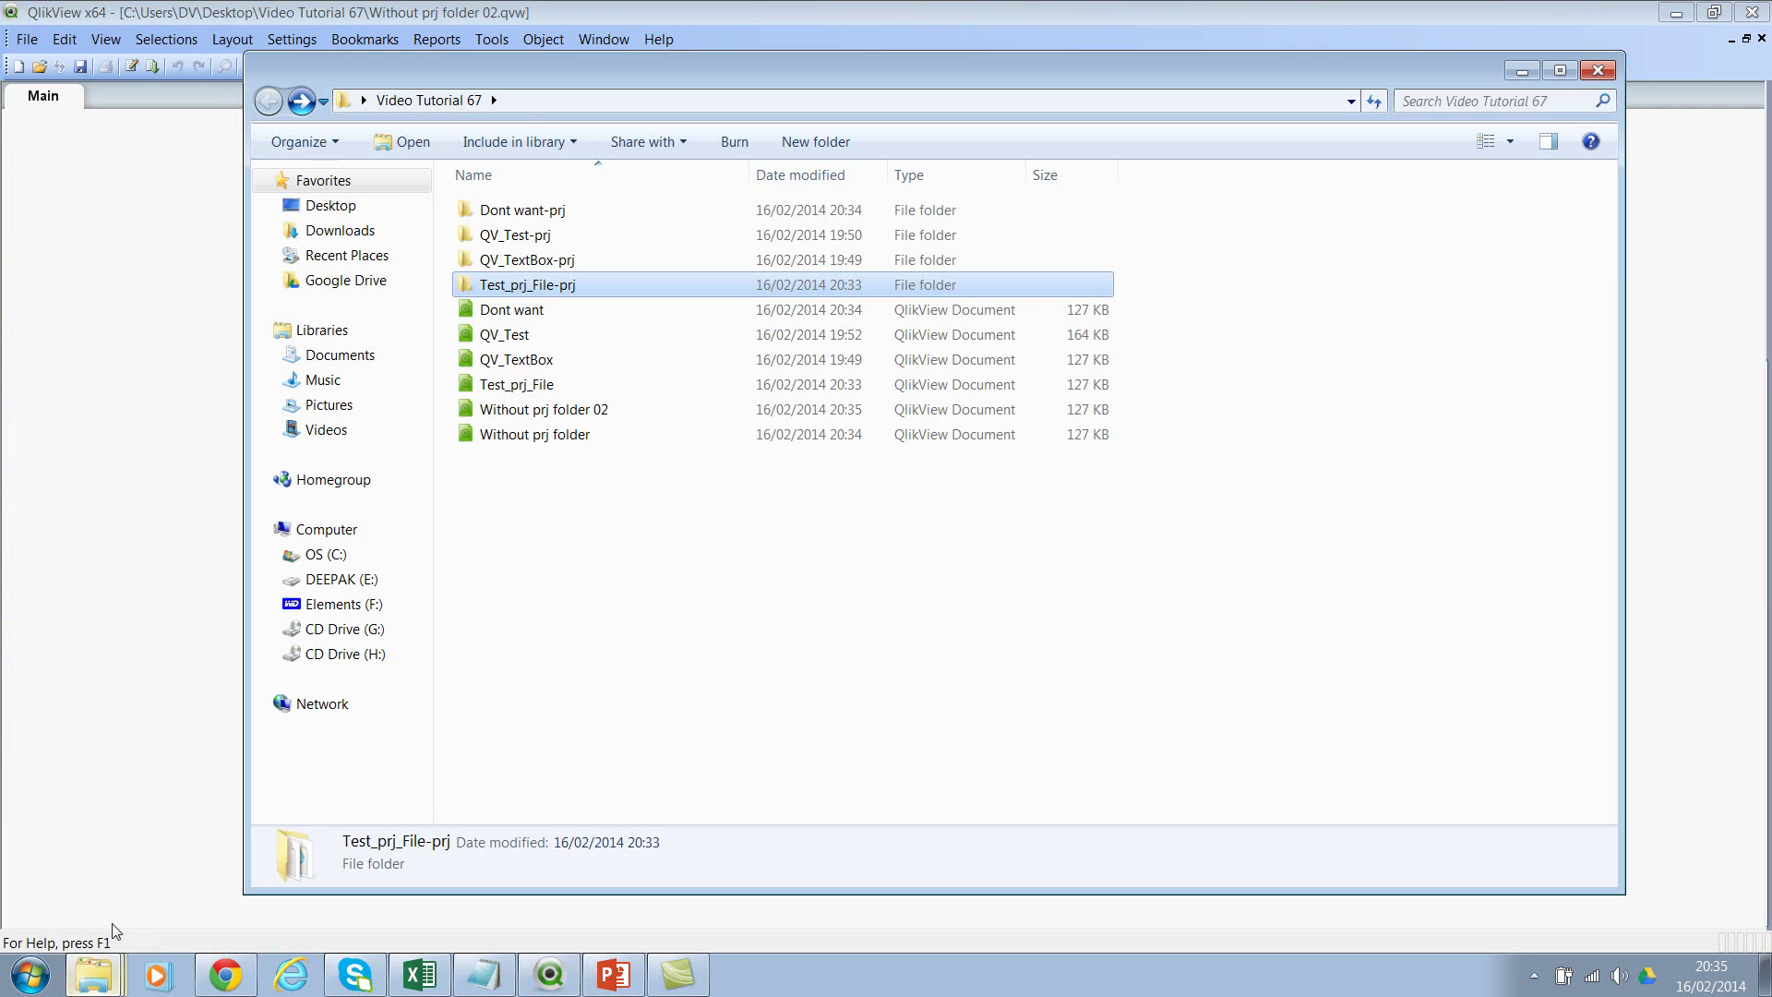
Select Without prj folder 02 in Explorer, noting it has no -prj folder, then return to QlikView.
left_click(557, 413)
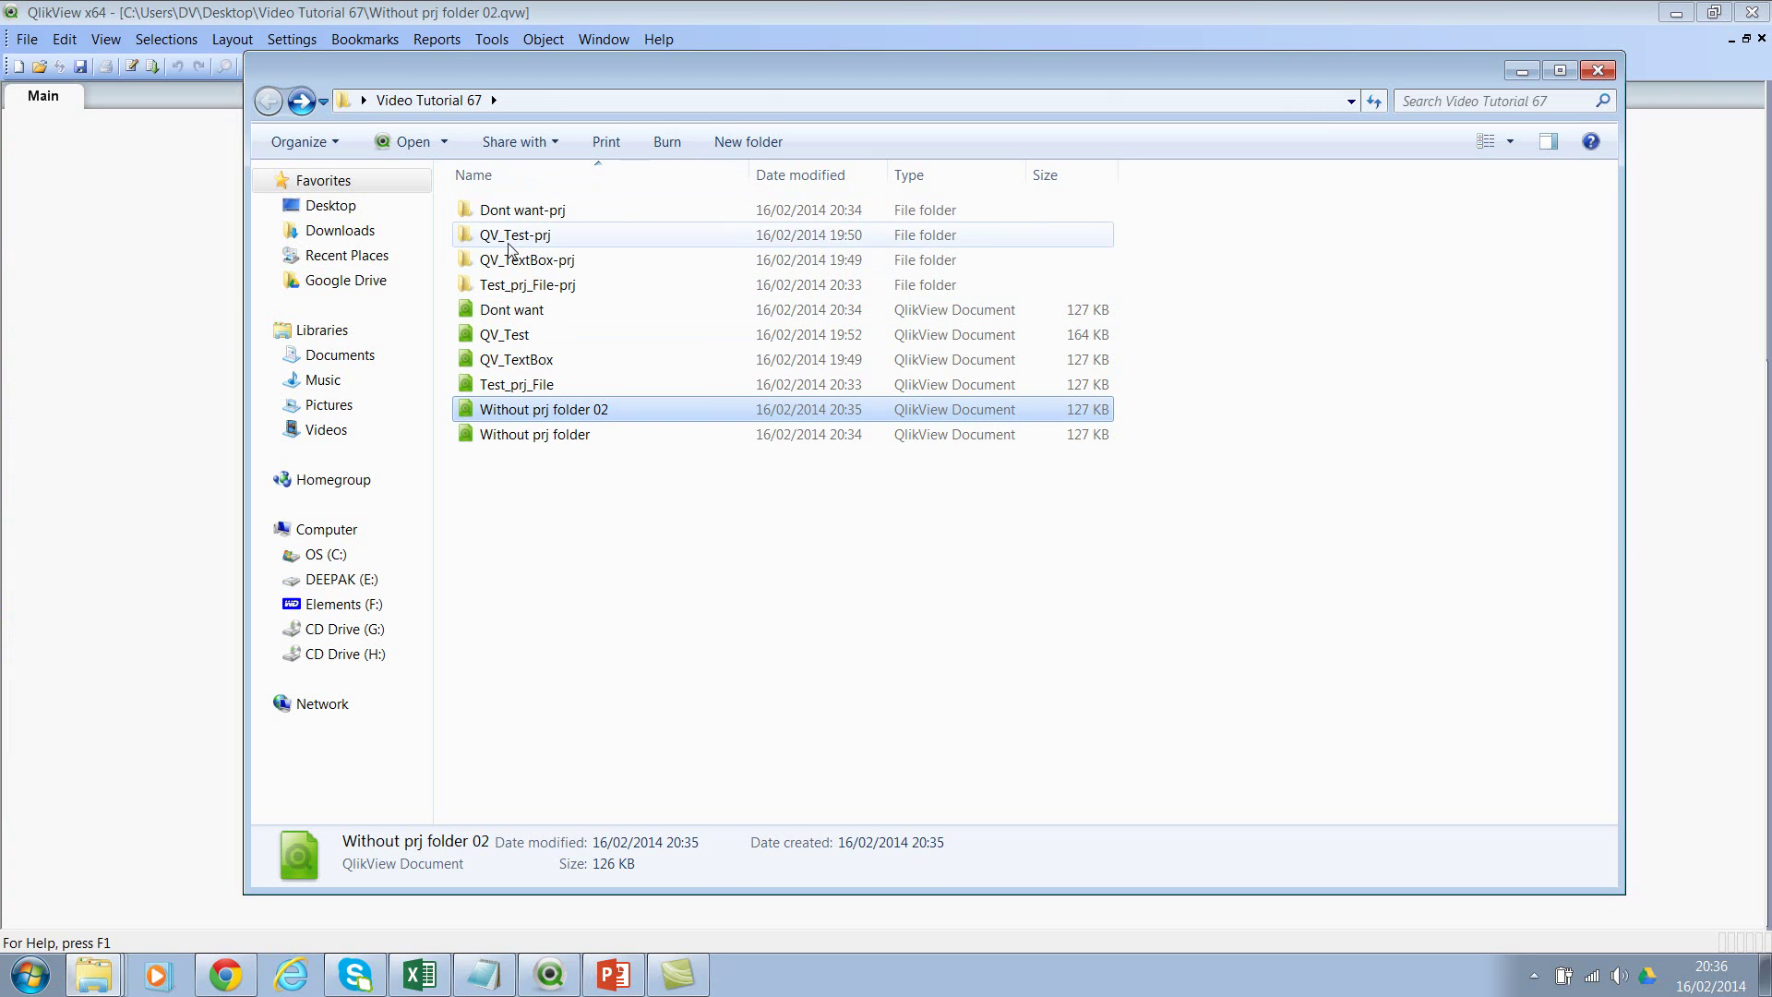
left_click(212, 306)
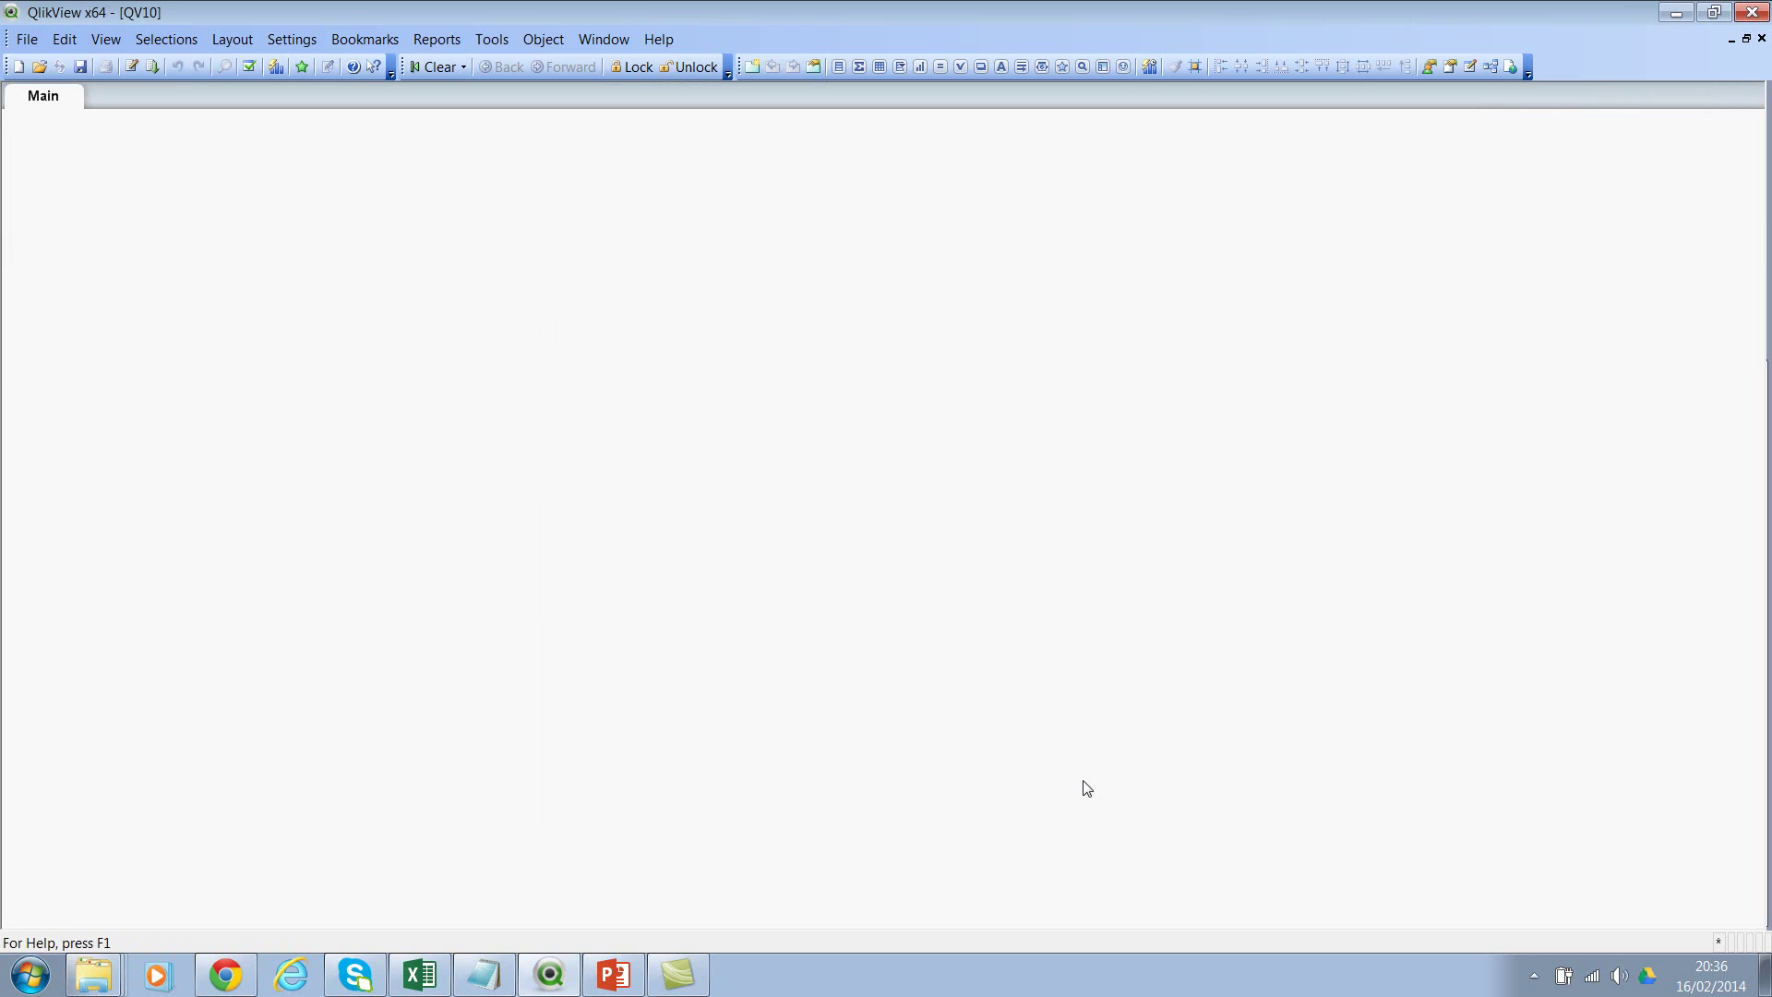
Save the new empty document as 'I want prj folder' in Video Tutorial 67.
left_click(27, 39)
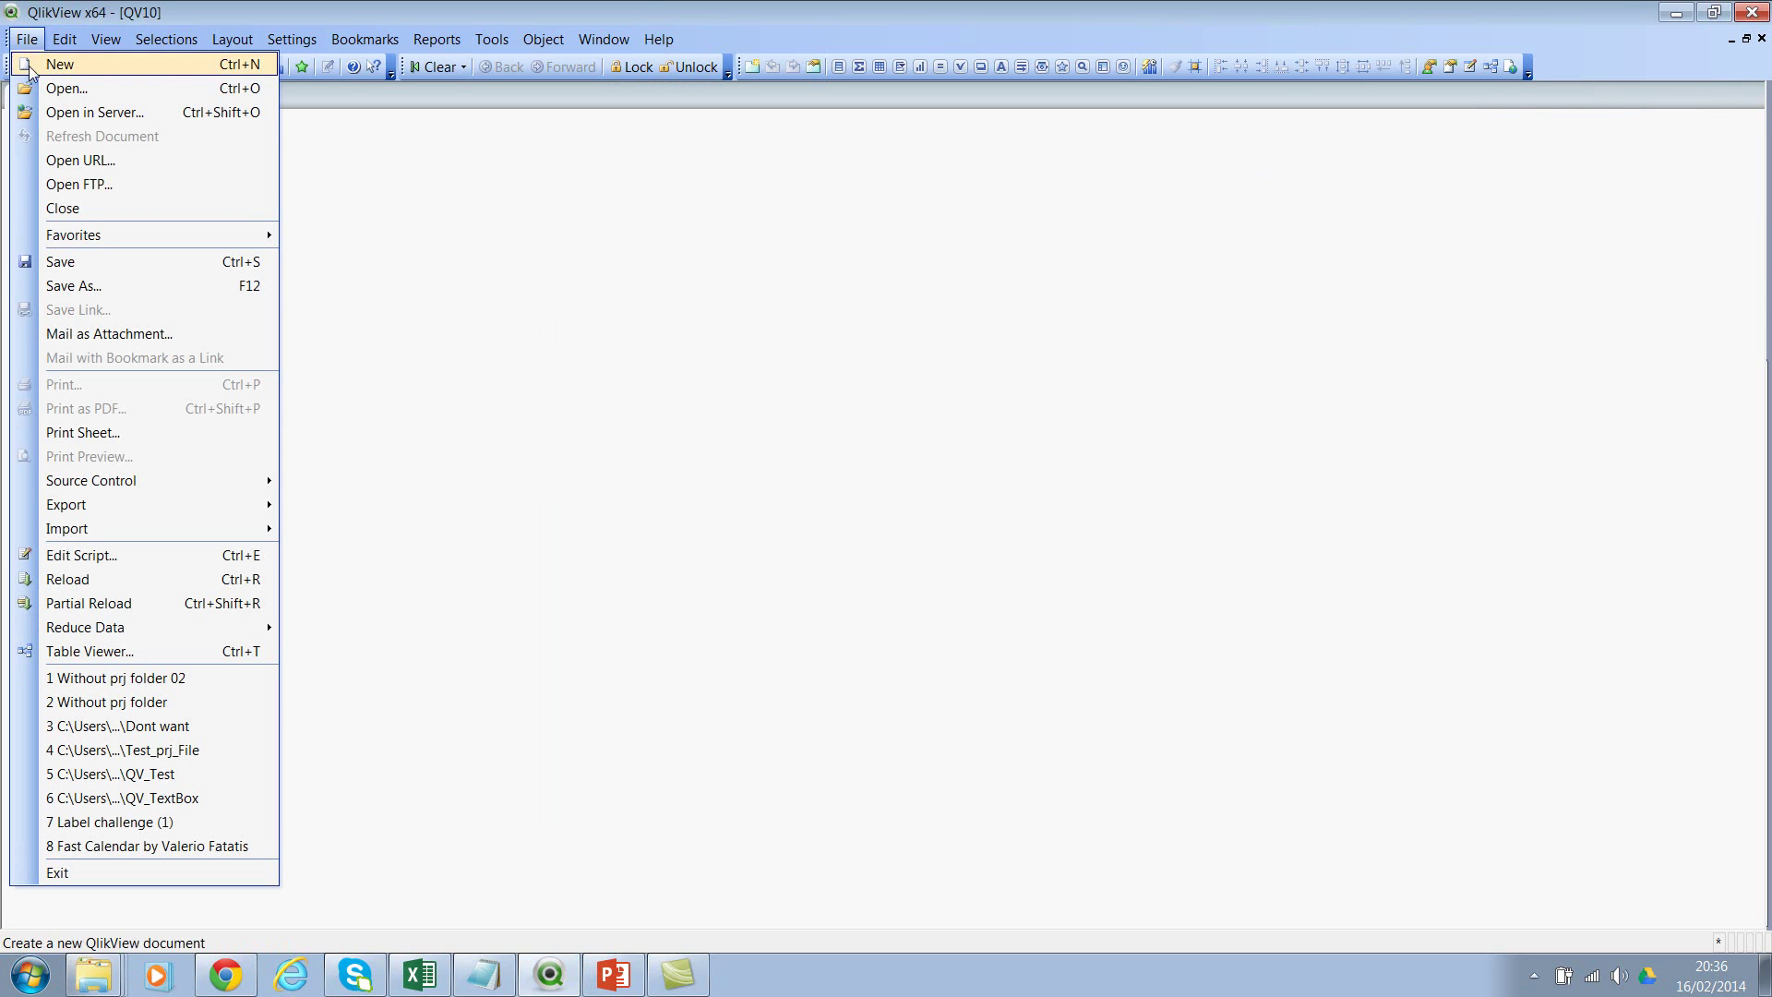
left_click(84, 286)
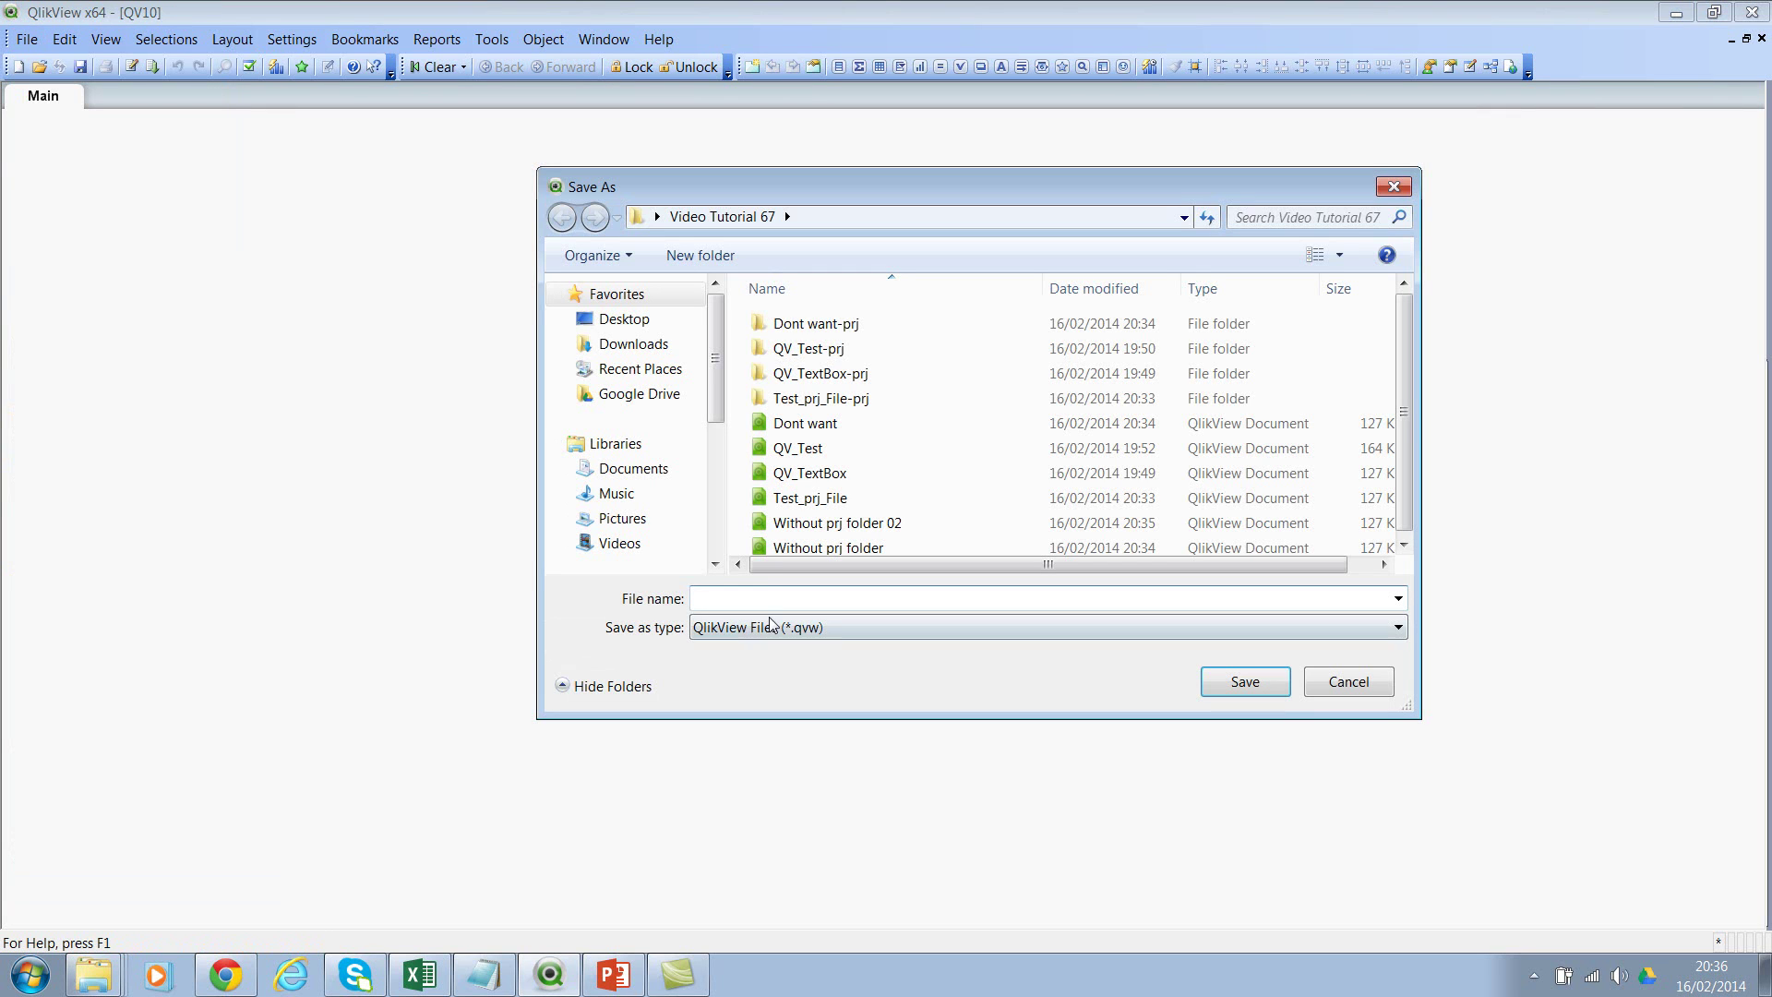
type("I wan")
key("BackSpace")
type("nt prj folder")
key("Return")
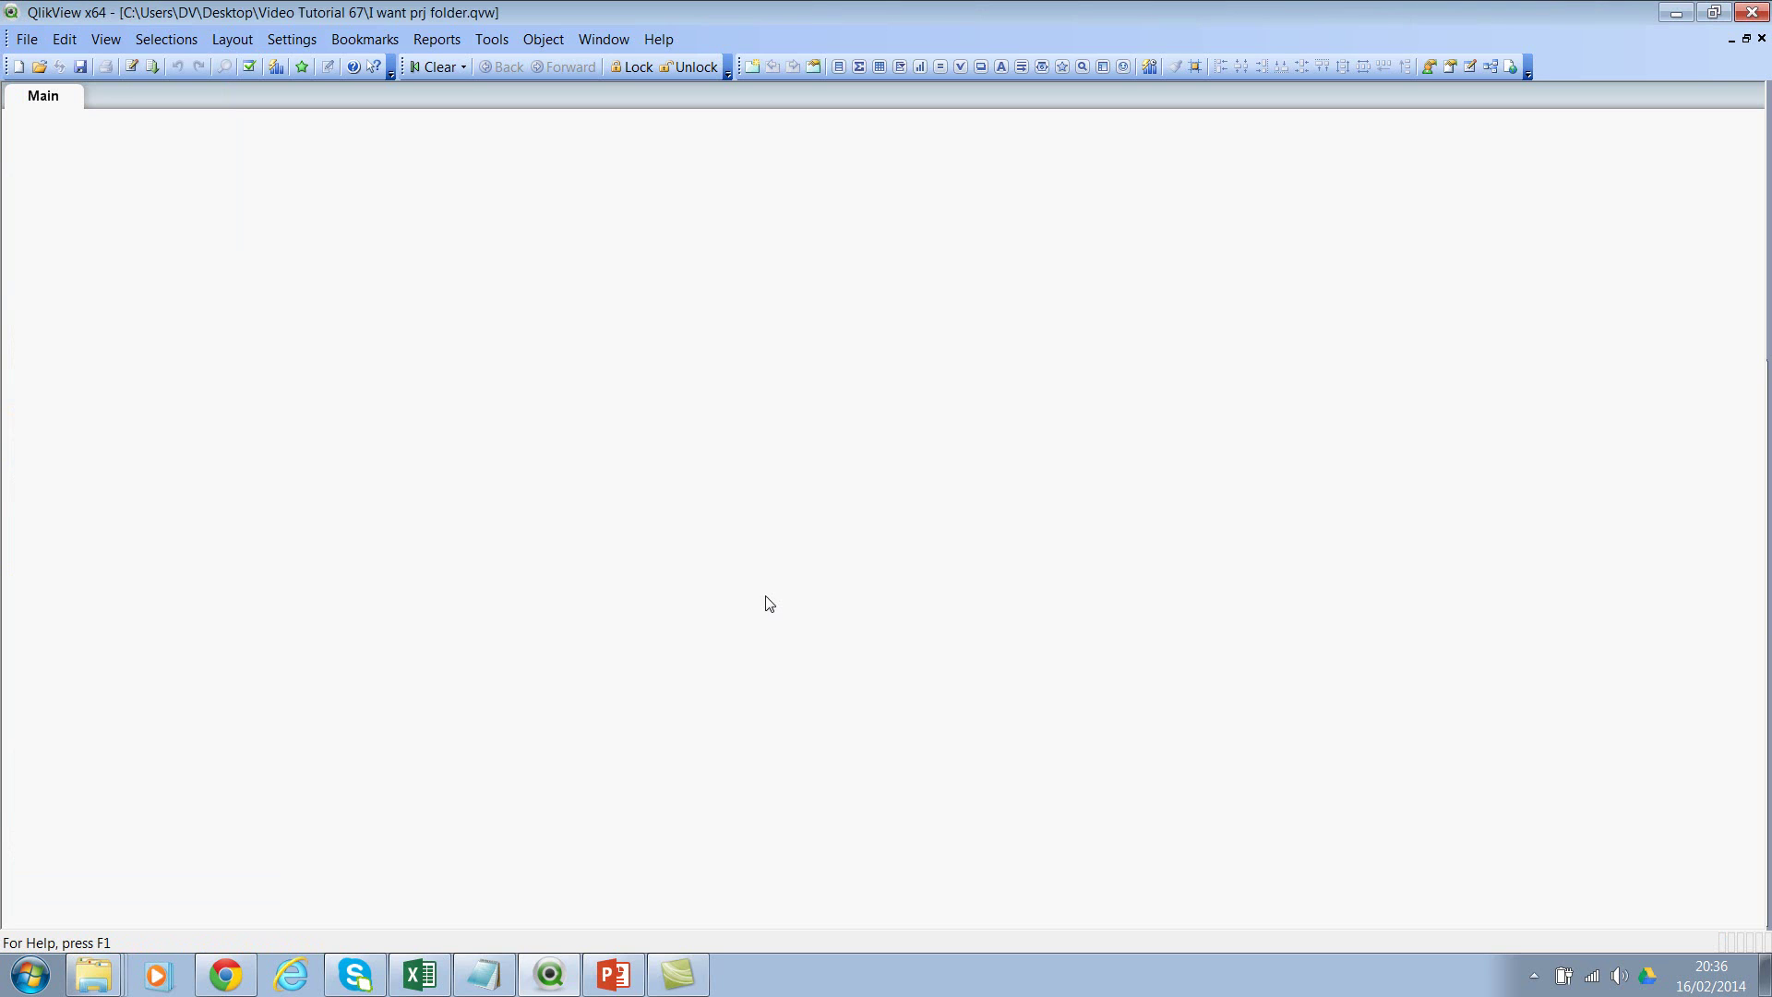
right_click(75, 988)
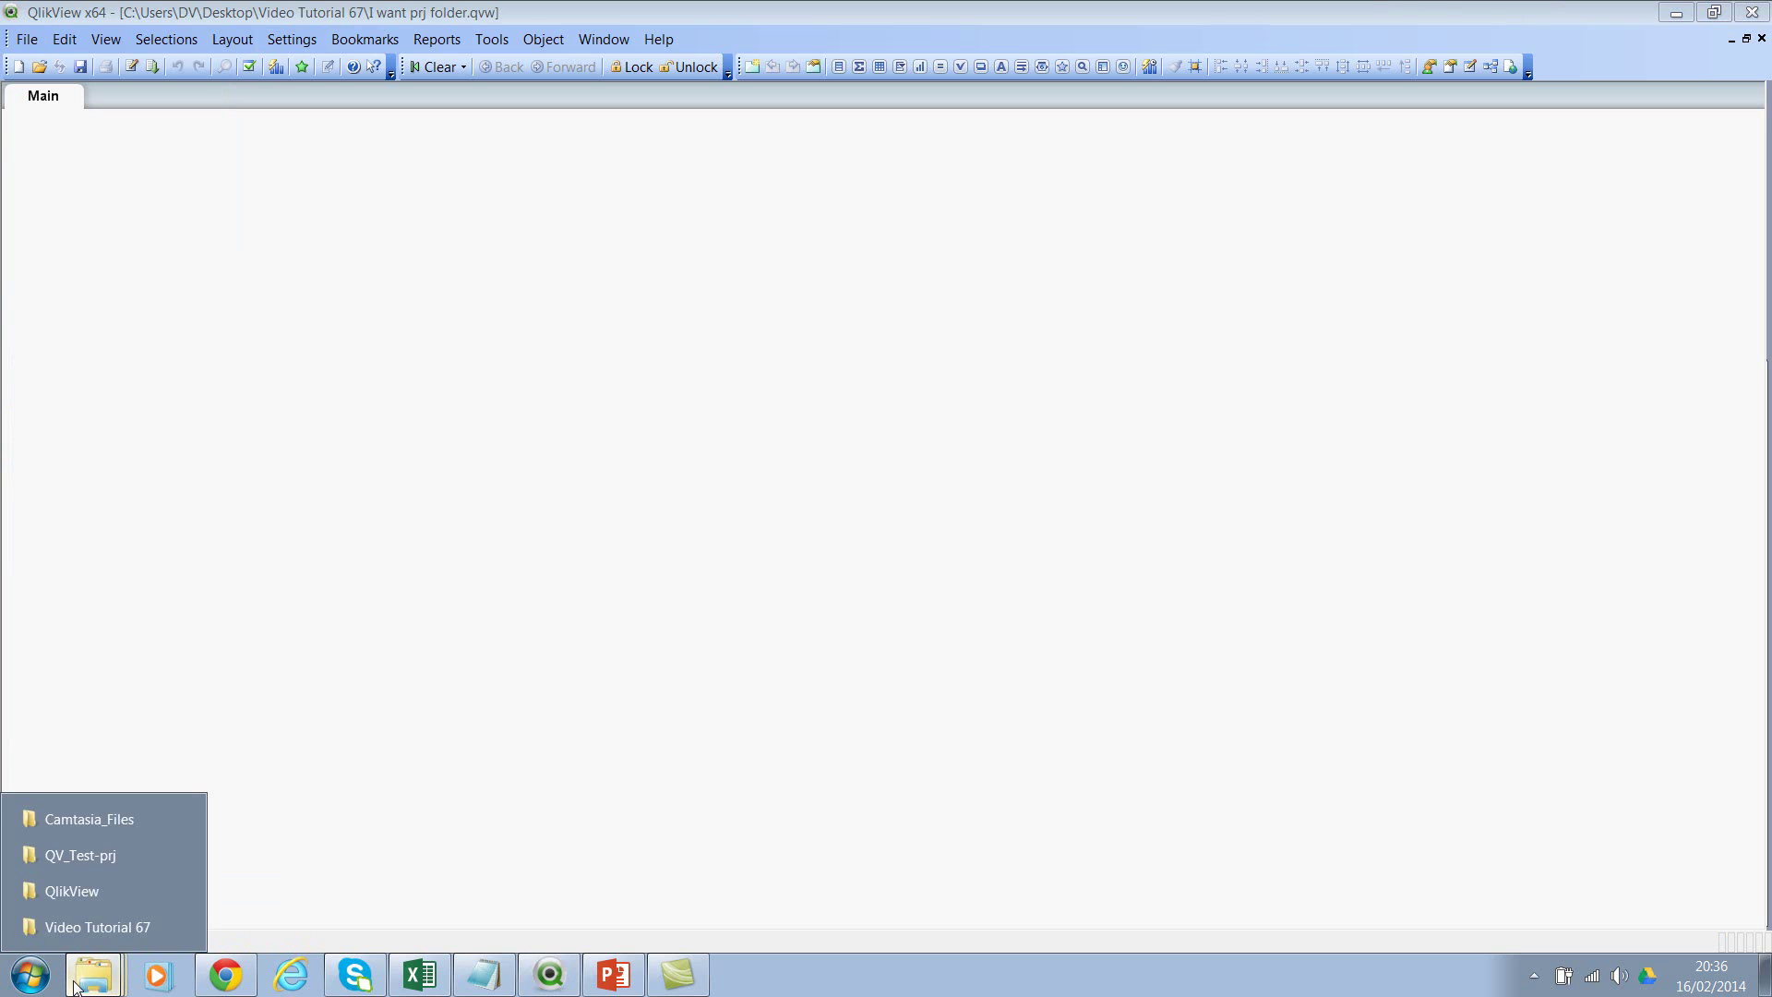
left_click(102, 927)
left_click(694, 694)
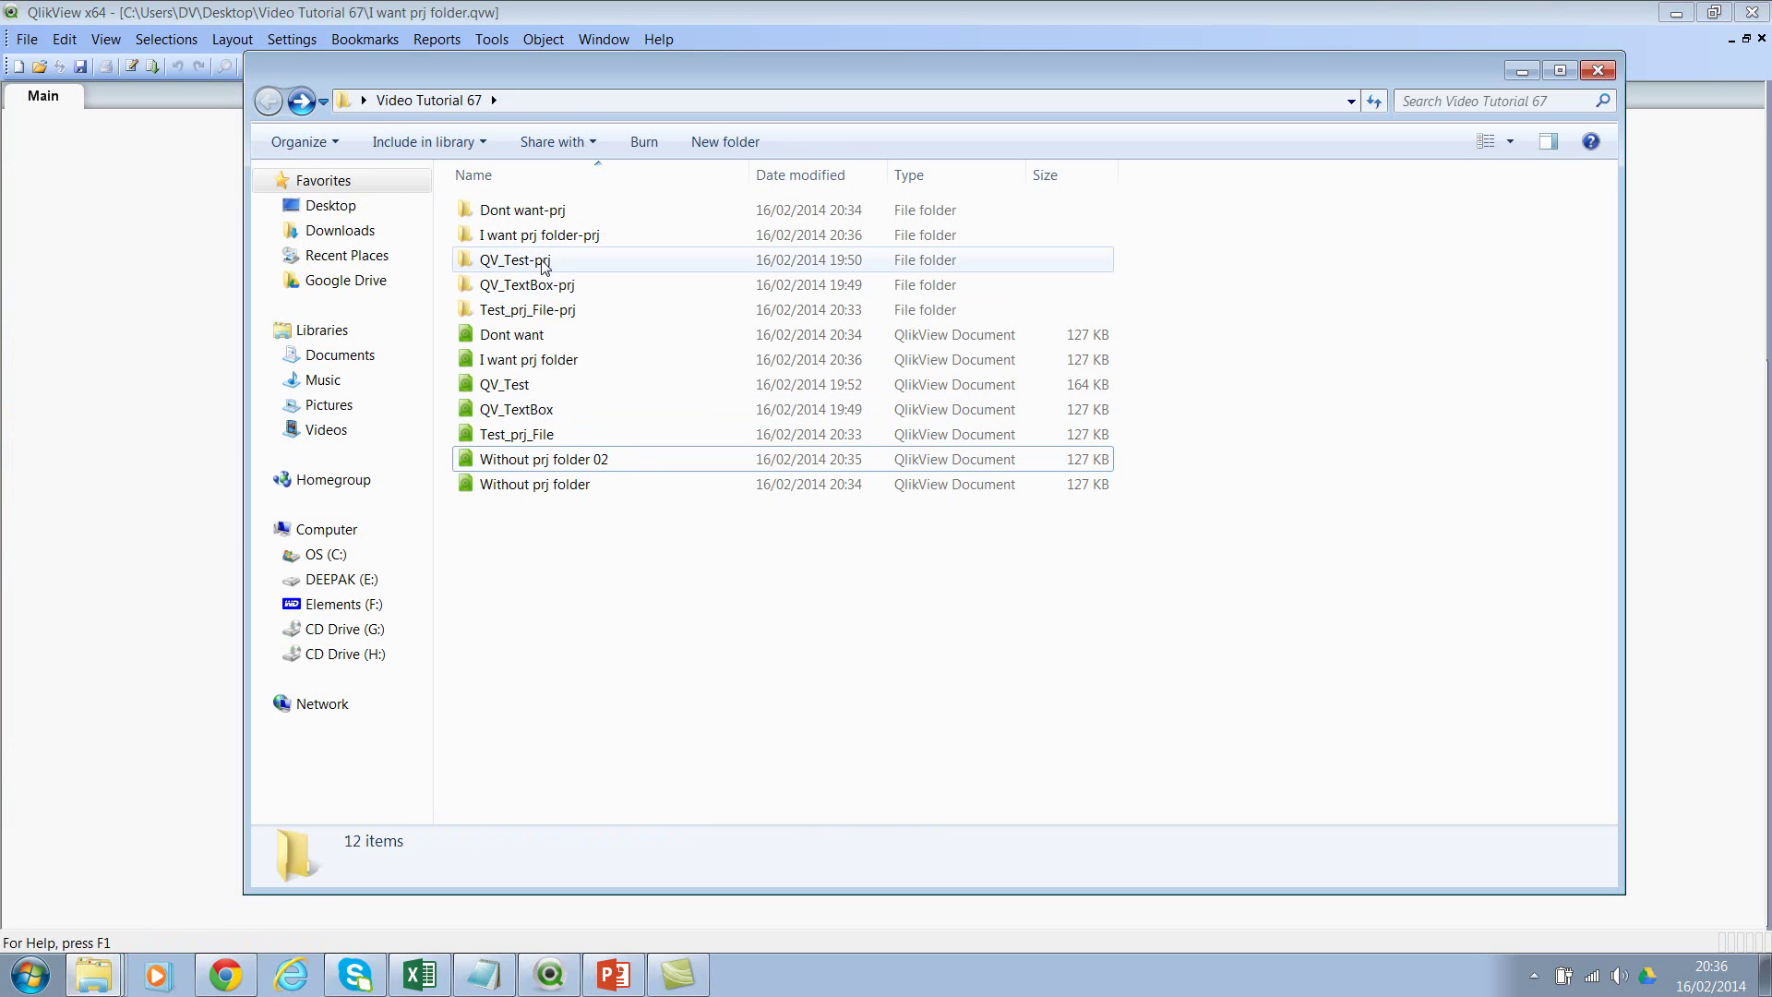
left_click(537, 237)
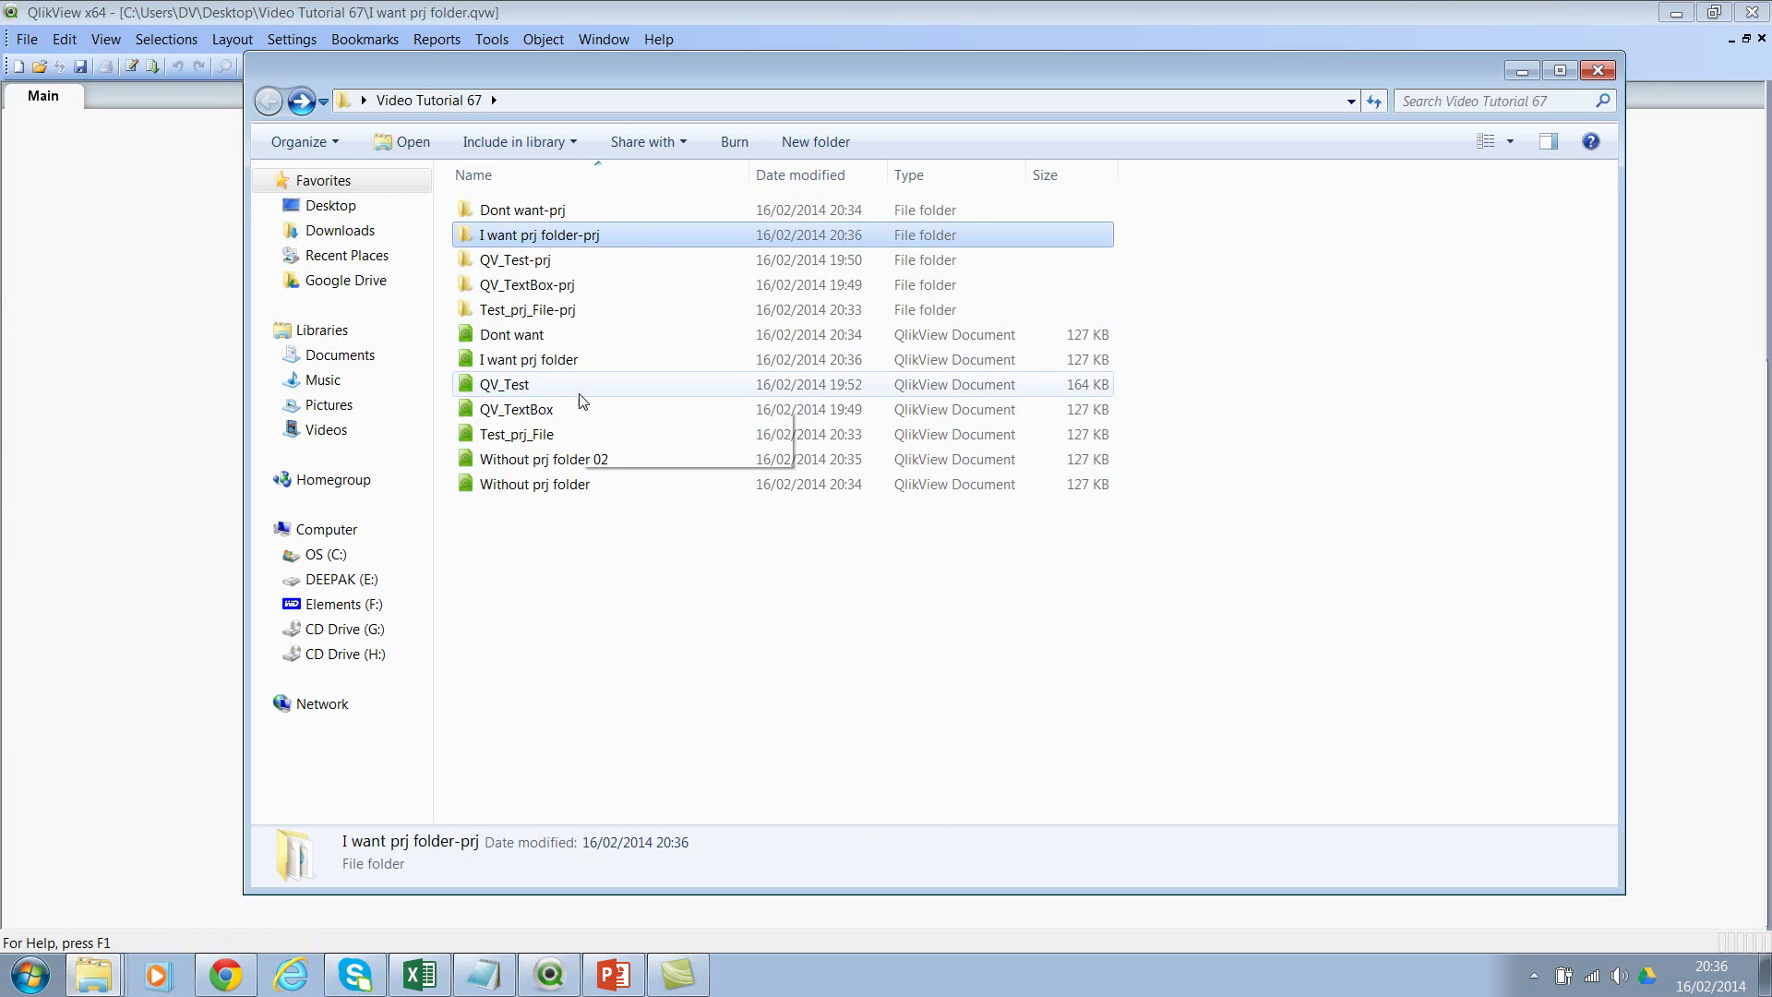
left_click(572, 485)
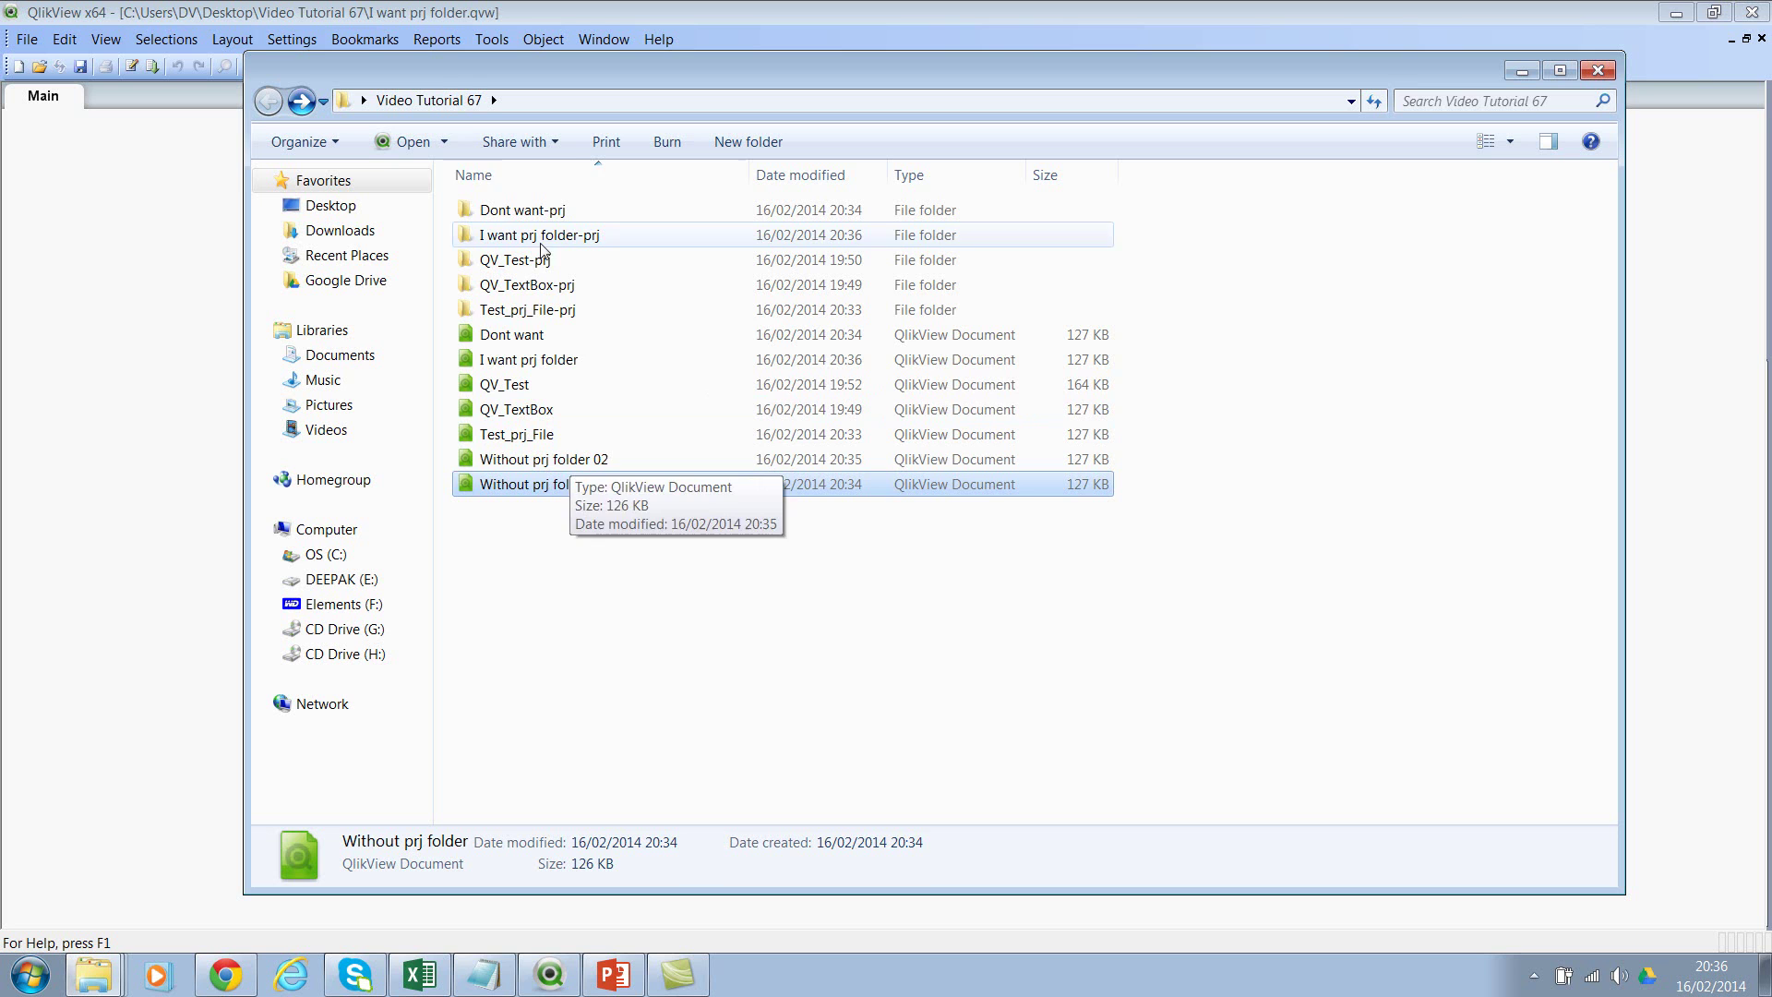
double_click(531, 360)
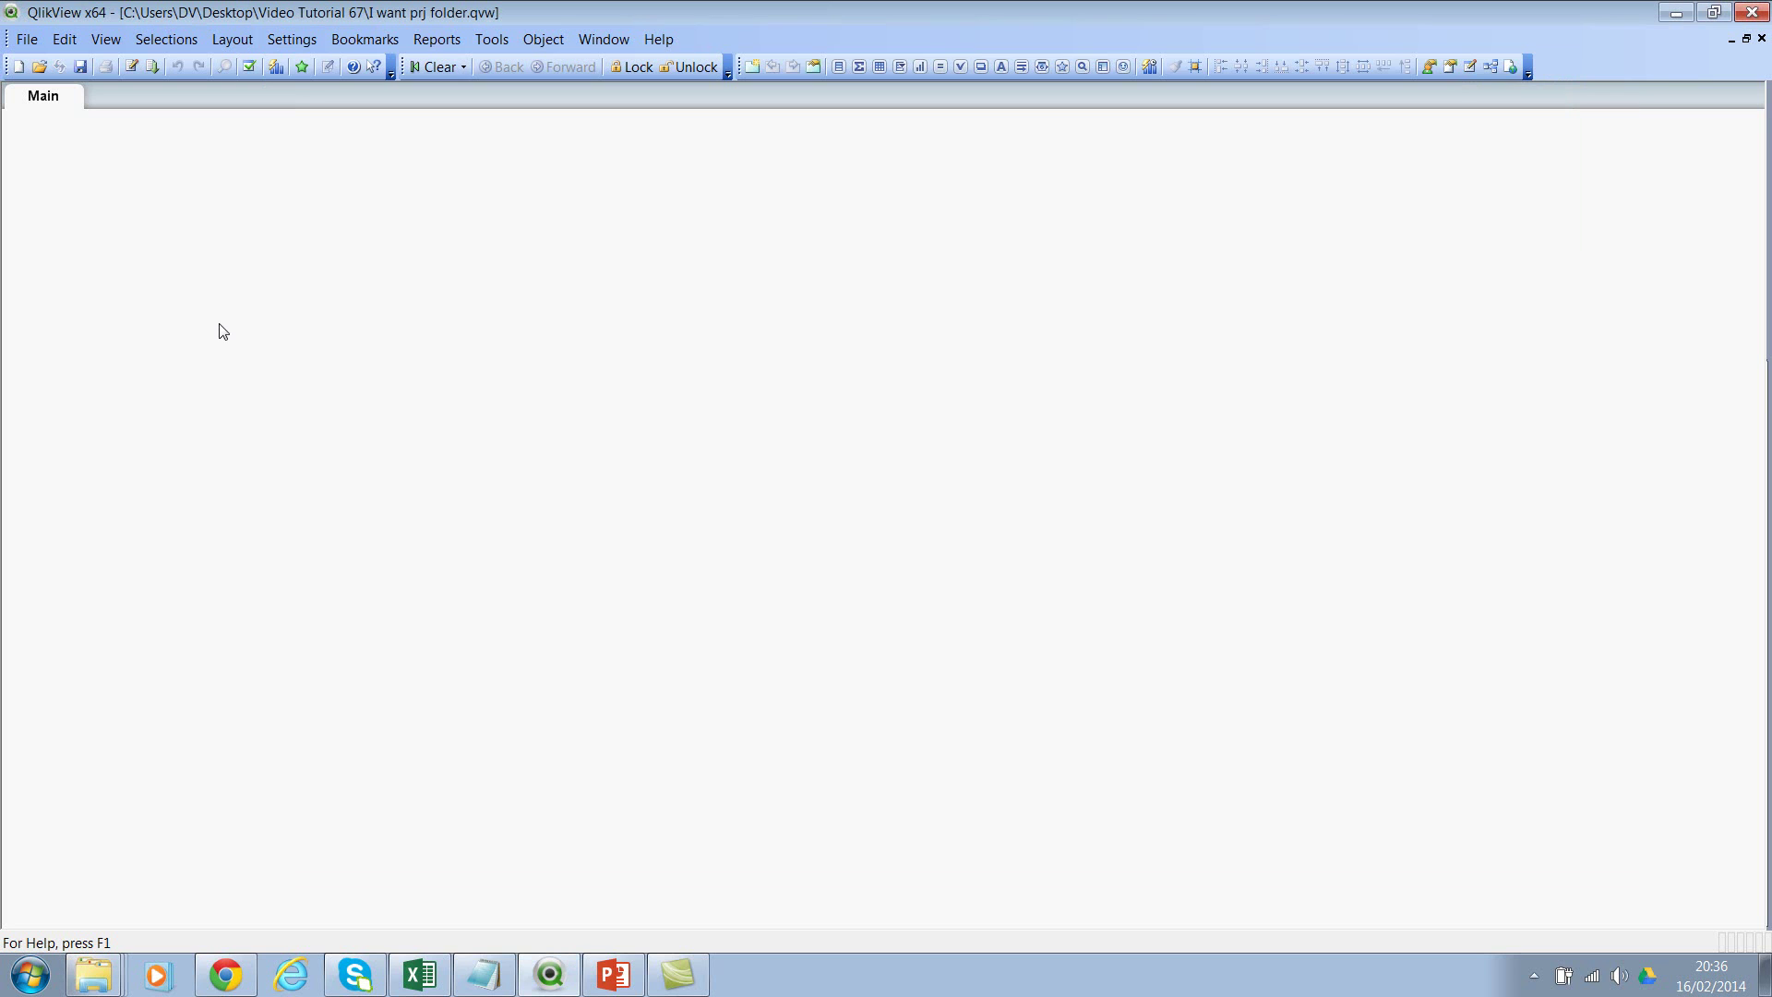